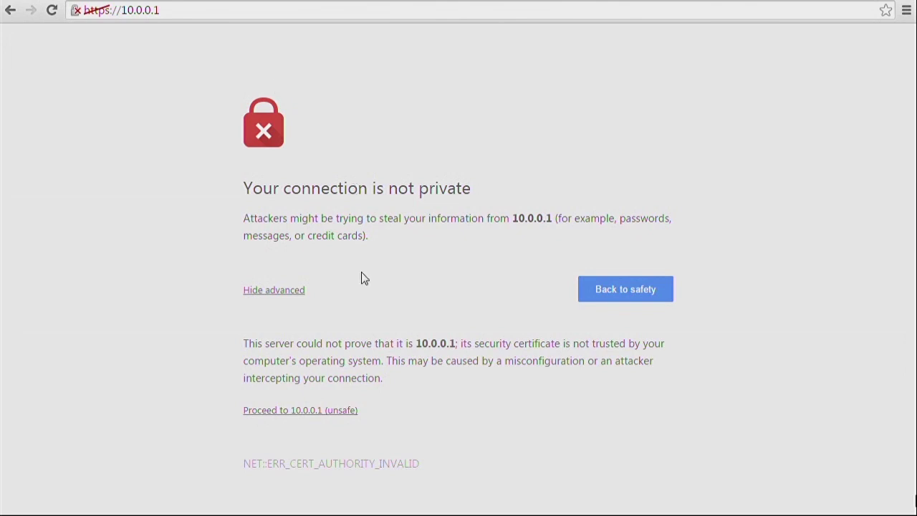
- Bypass the certificate warning, log in to the switch at 10.0.0.1 with its password, and continue past the Startup Report
click(321, 411)
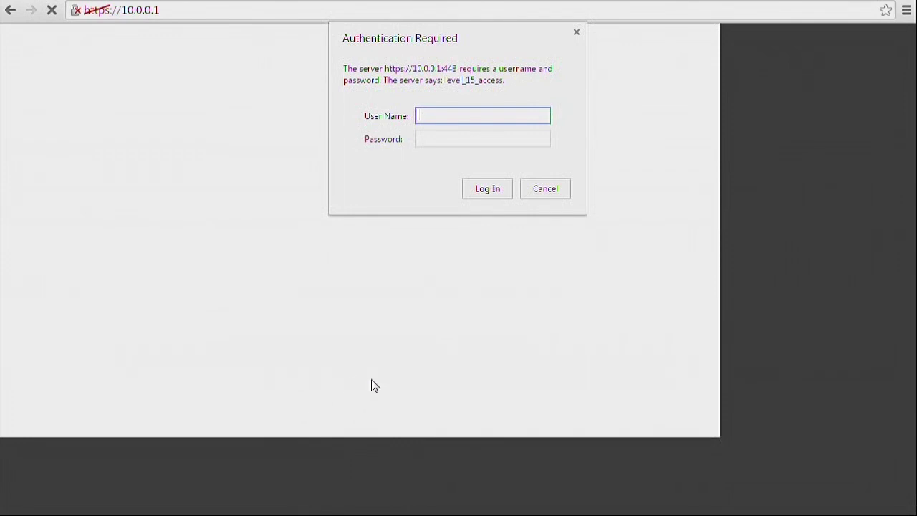
click(549, 285)
click(446, 141)
text(cisco)
key(Return)
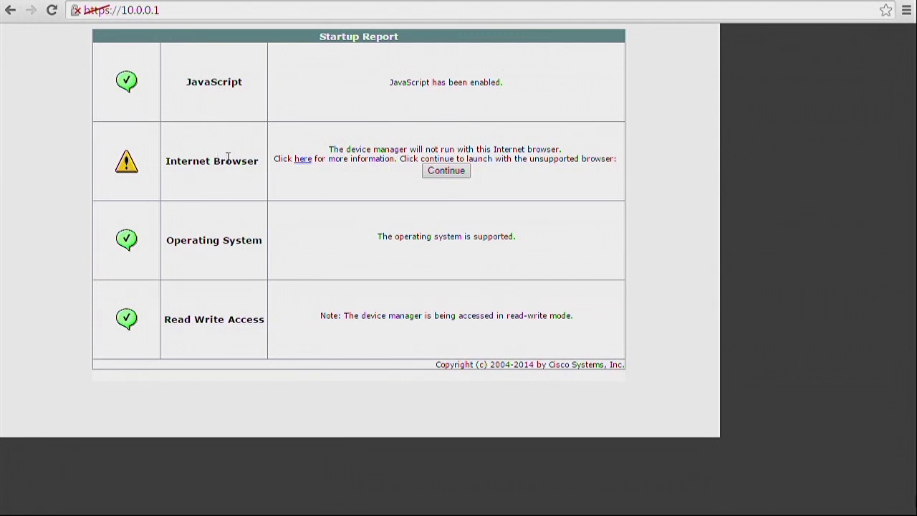
click(454, 175)
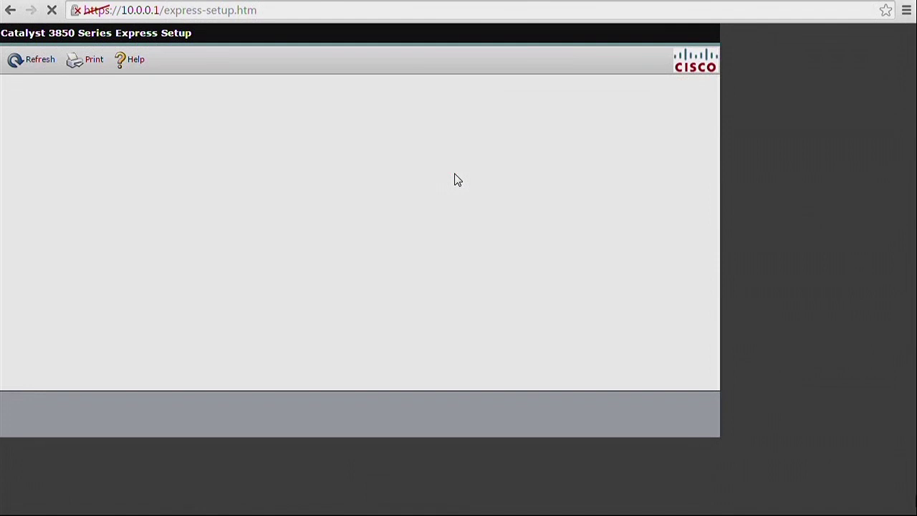
drag(270, 152, 242, 153)
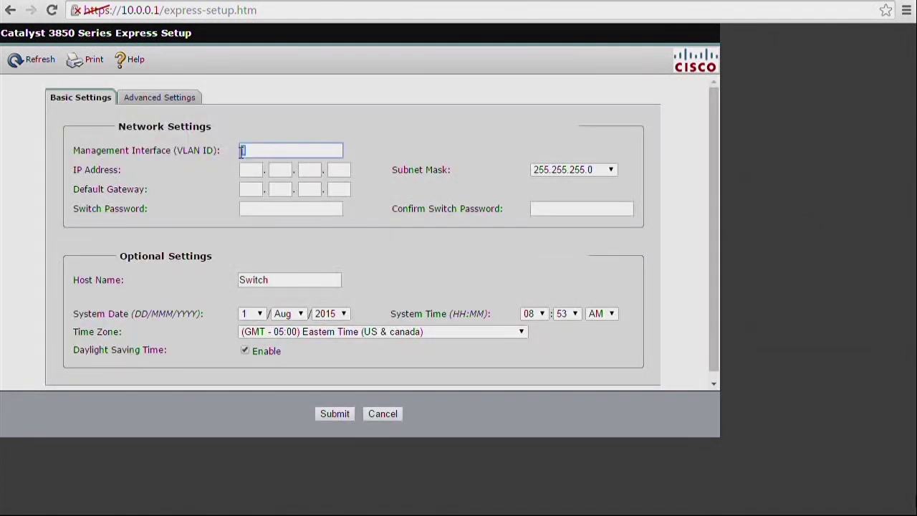
- Set the management VLAN ID to 21 and the switch IP address to 10.10.21.2
text(21)
click(253, 167)
text(10)
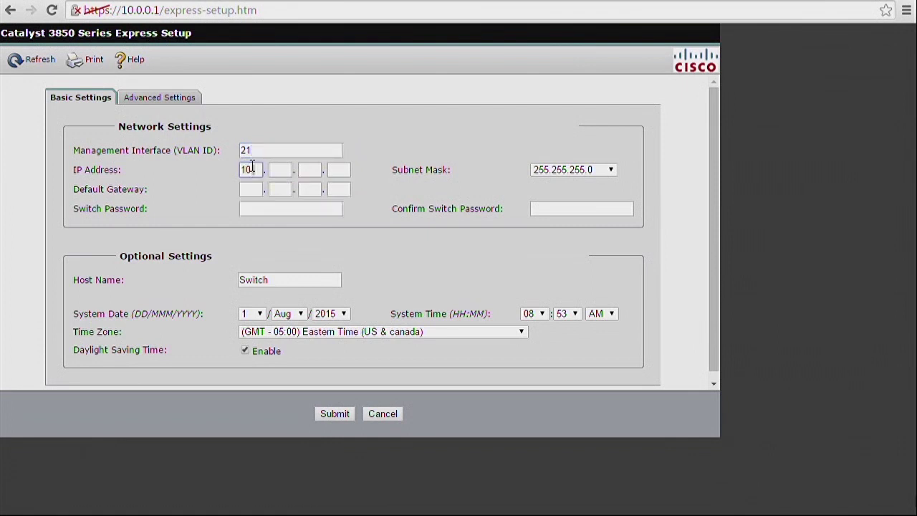
text(.)
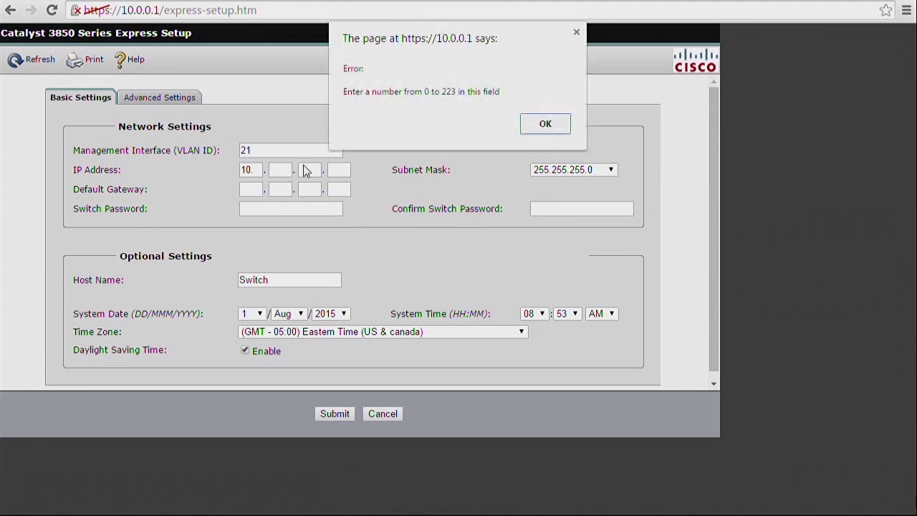
click(543, 121)
click(285, 173)
text(10)
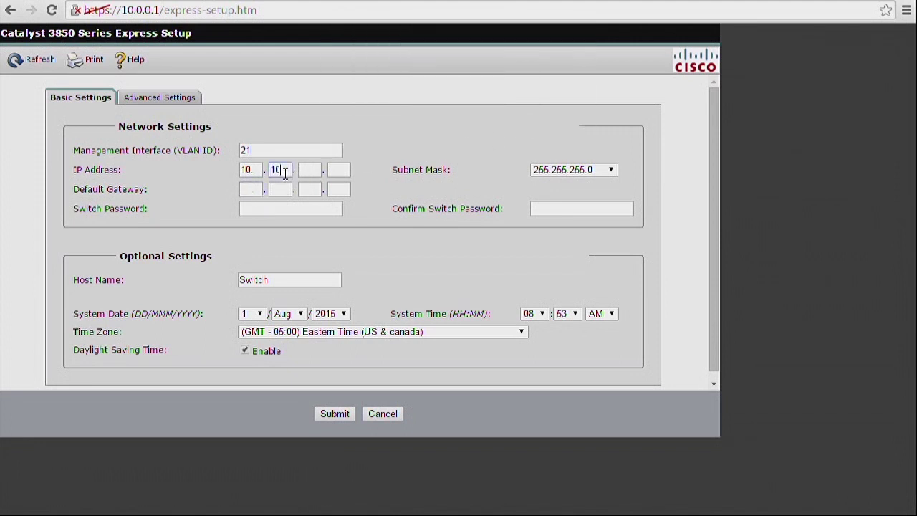
click(315, 171)
text(21)
click(343, 170)
text(2)
- Enter default gateway 10.10.10.4, the switch password, and host name 3850-B
click(256, 185)
text(10.10.10.4)
key(Tab)
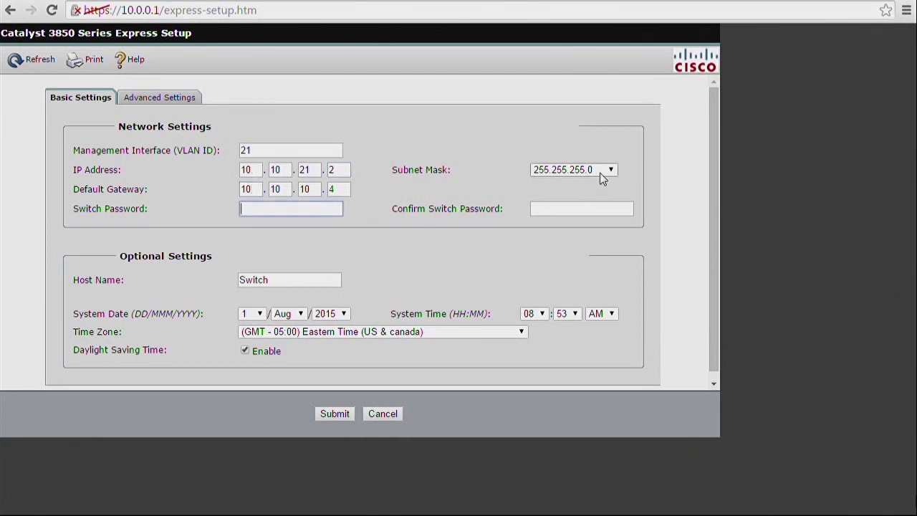
text(ci)
drag(284, 281, 225, 278)
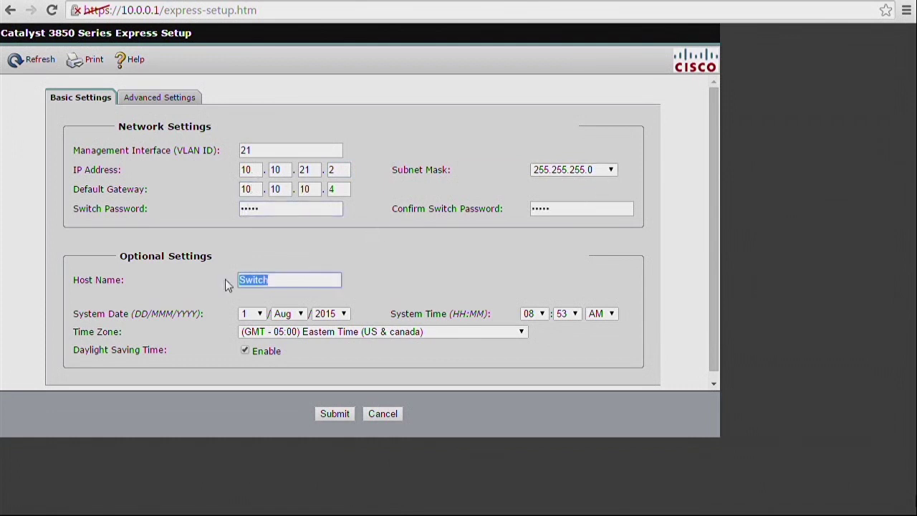
text(3850-B)
click(142, 105)
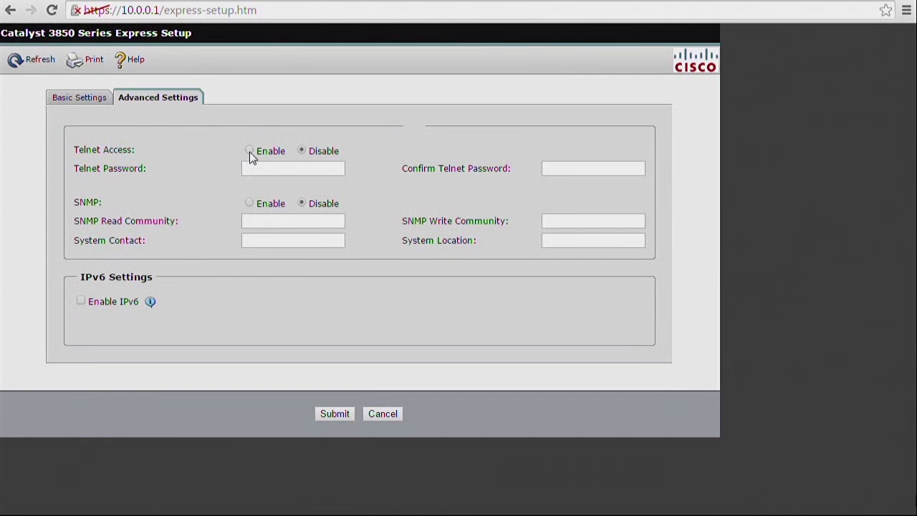
- Fill in and confirm the Telnet password, then submit the Express Setup settings
key(Tab)
text(cisco)
key(Tab)
text(cisco)
key(Tab)
click(331, 416)
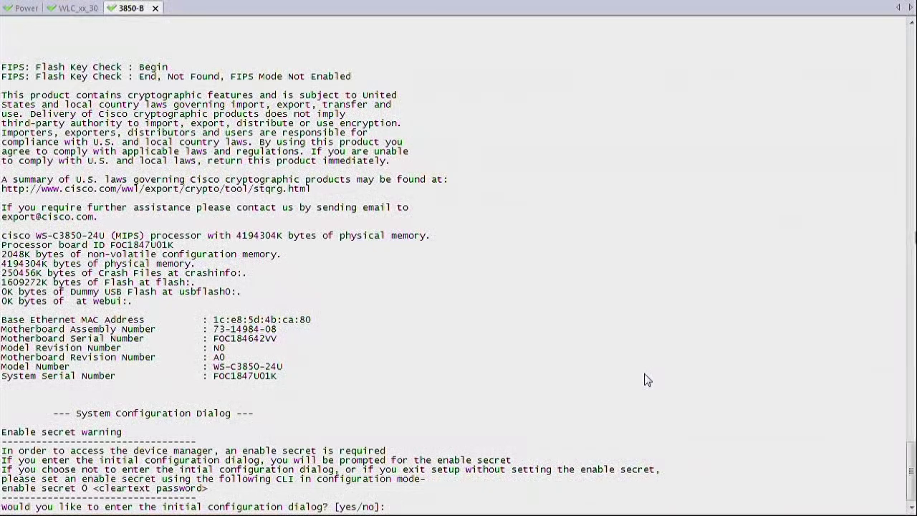
- Answer yes to enter the switch's initial configuration dialog
text(yes)
key(Return)
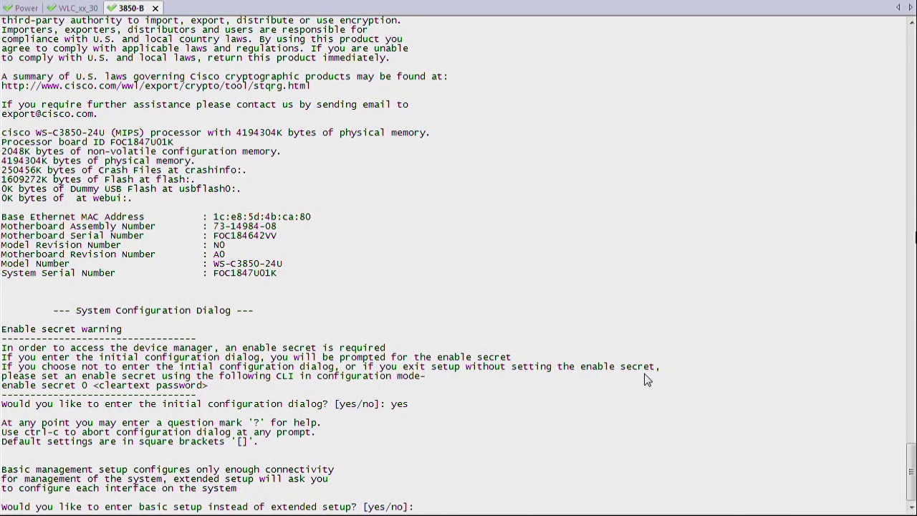
- Choose basic setup with host name 3850-B, and set the enable secret, enable and vty passwords
text(yes)
key(Return)
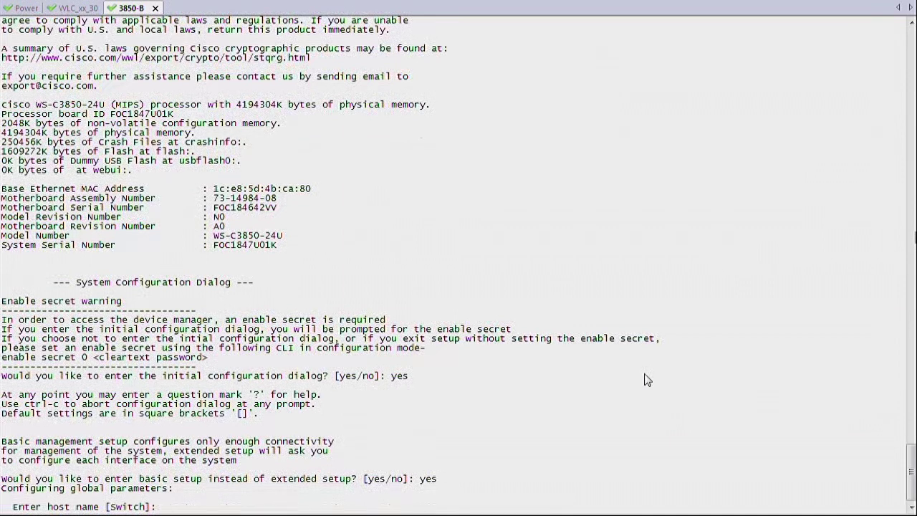
text(3850-B)
key(Return)
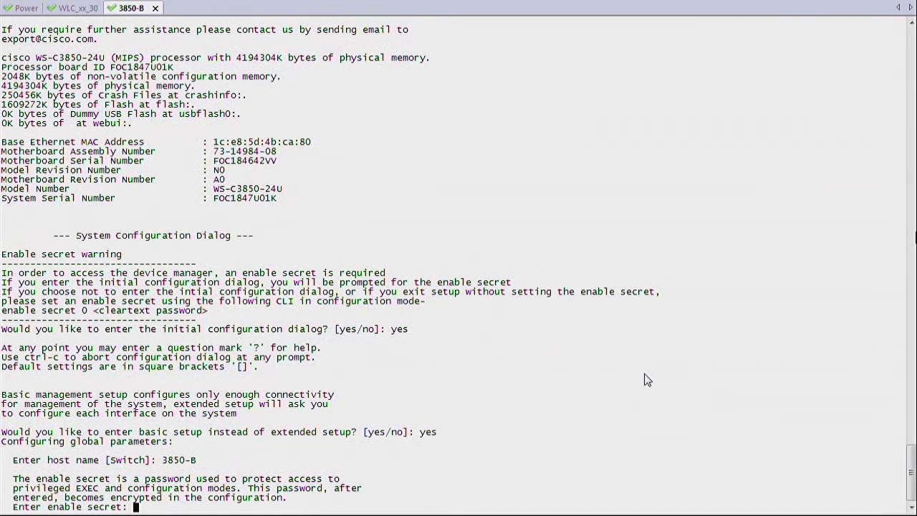
text(Cisco123)
key(Return)
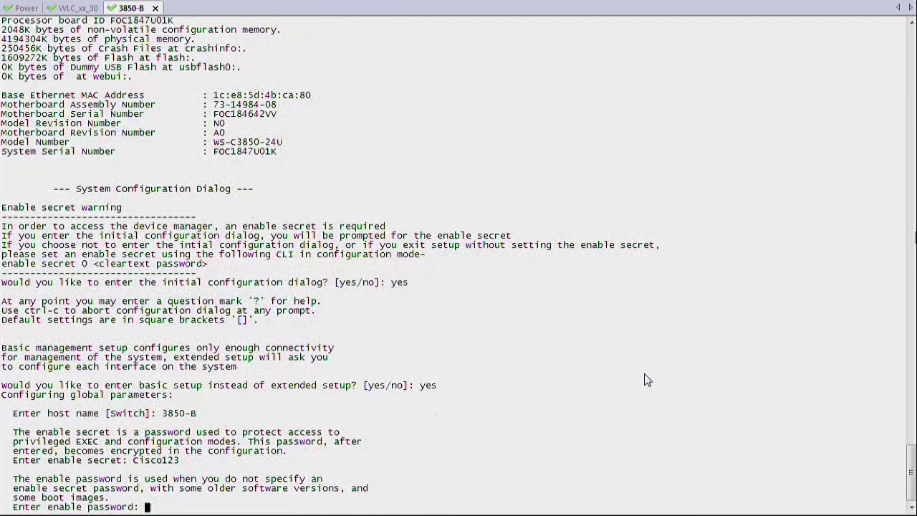
text(Cisco123)
key(Return)
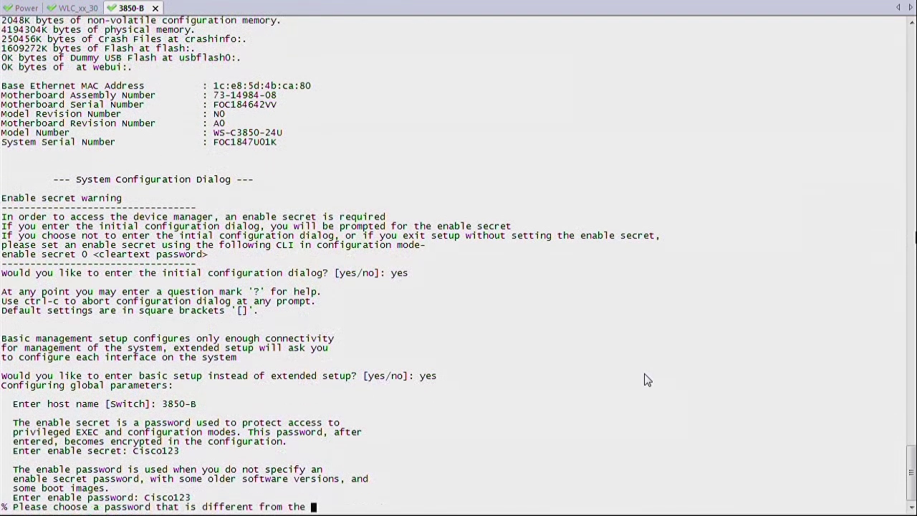
text(cisco)
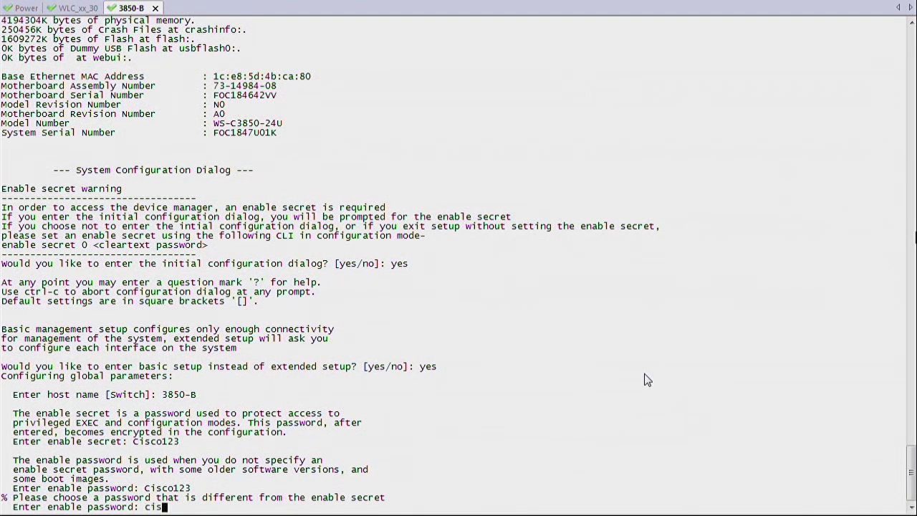
key(Return)
text(cisco)
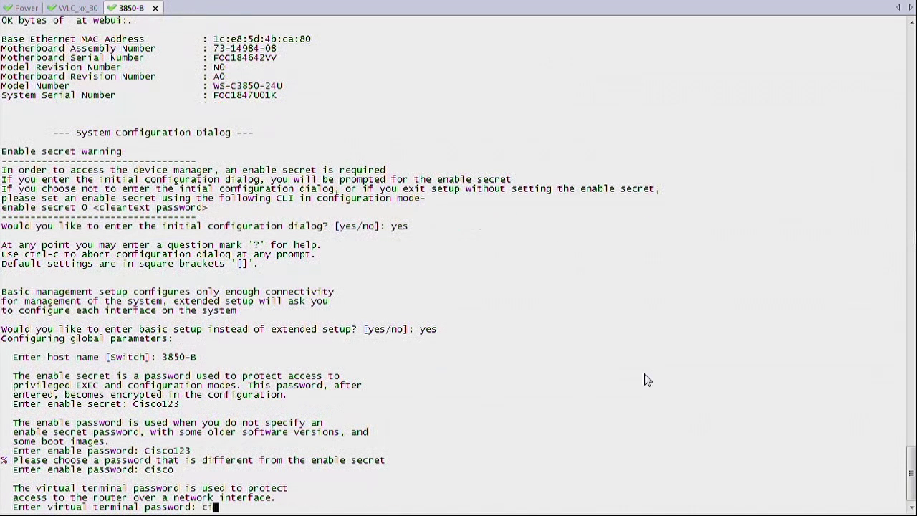
key(Return)
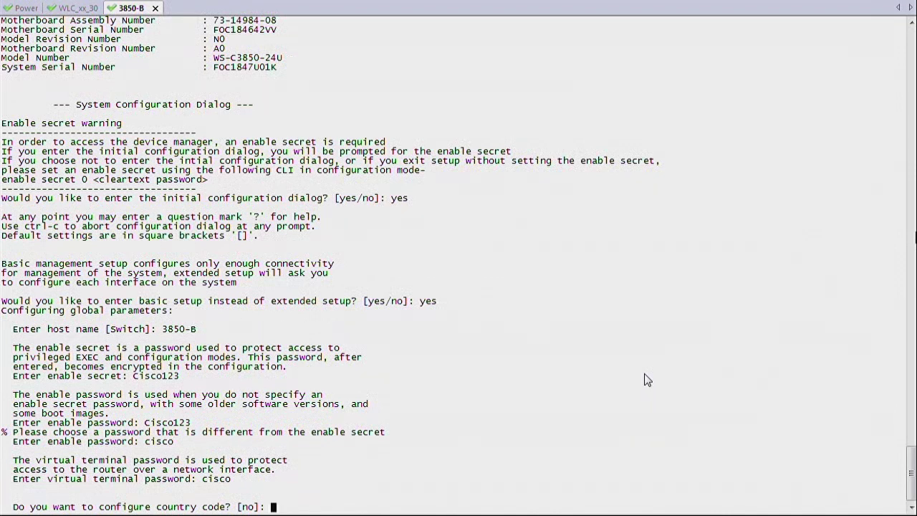
- Set country code US, accept the default HTTP admin account, and decline SNMP management
text(yes)
key(Return)
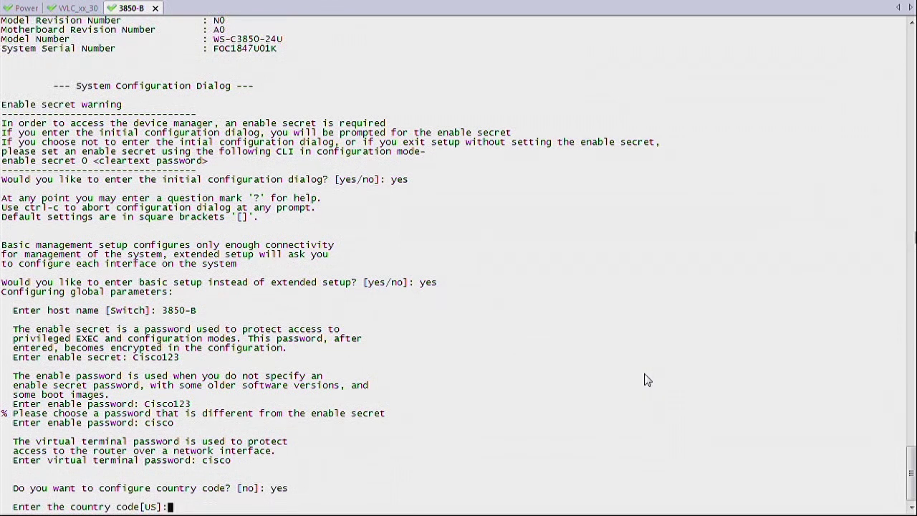
text(US)
key(Return)
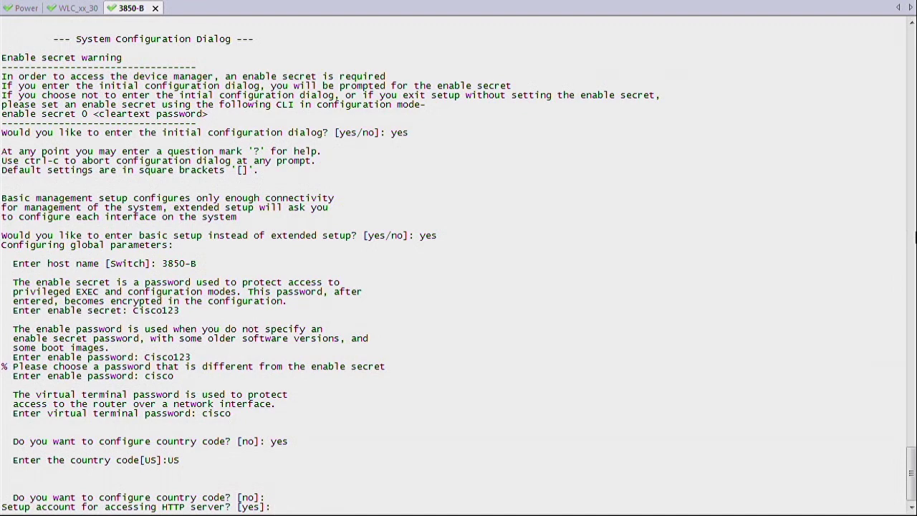
key(Return)
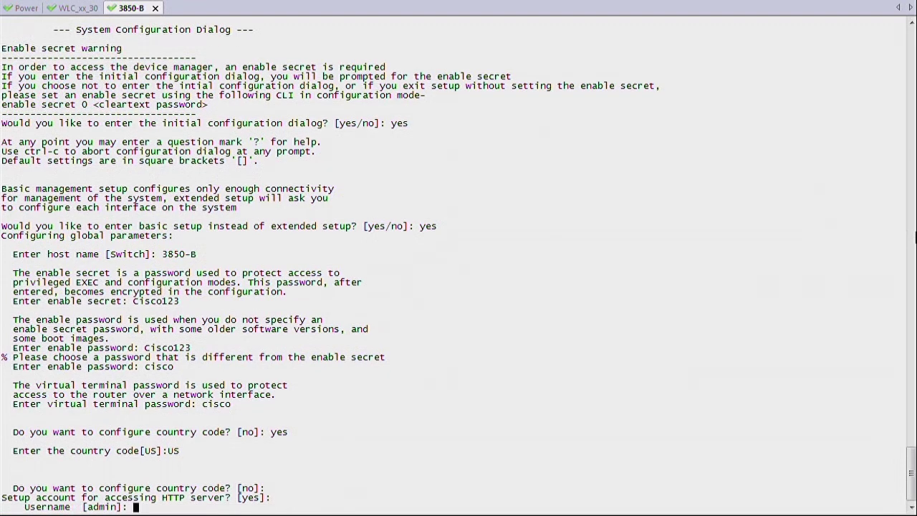
key(Return)
key(Return)
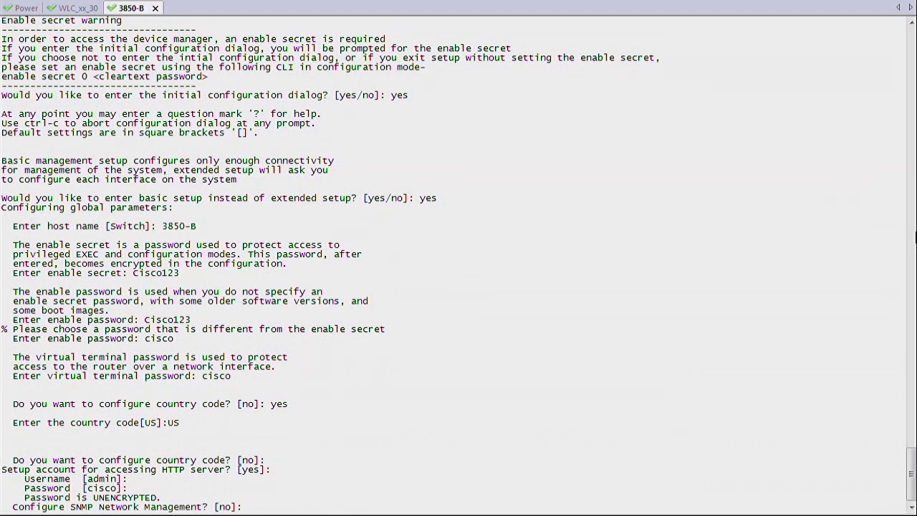
key(Return)
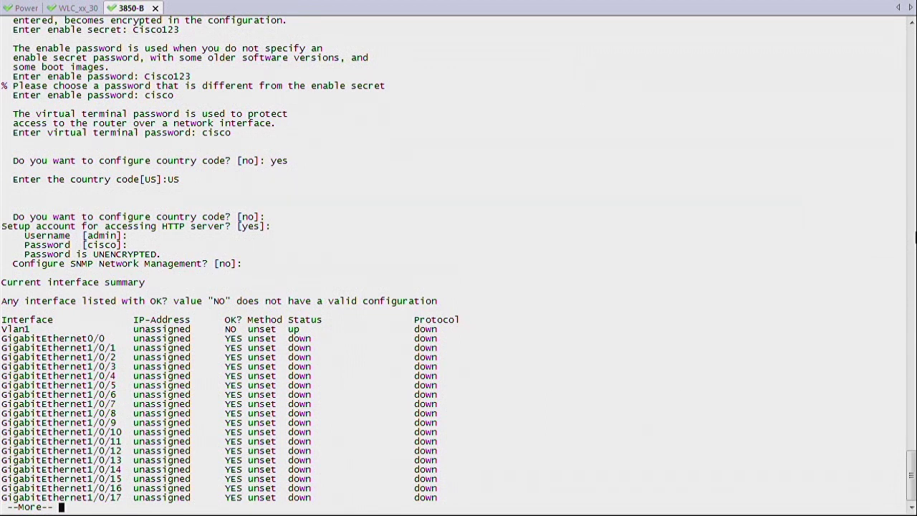
- Make GigabitEthernet1/0/24 the management interface with IP 10.10.21.2 and mask 255.255.255.0
key(space)
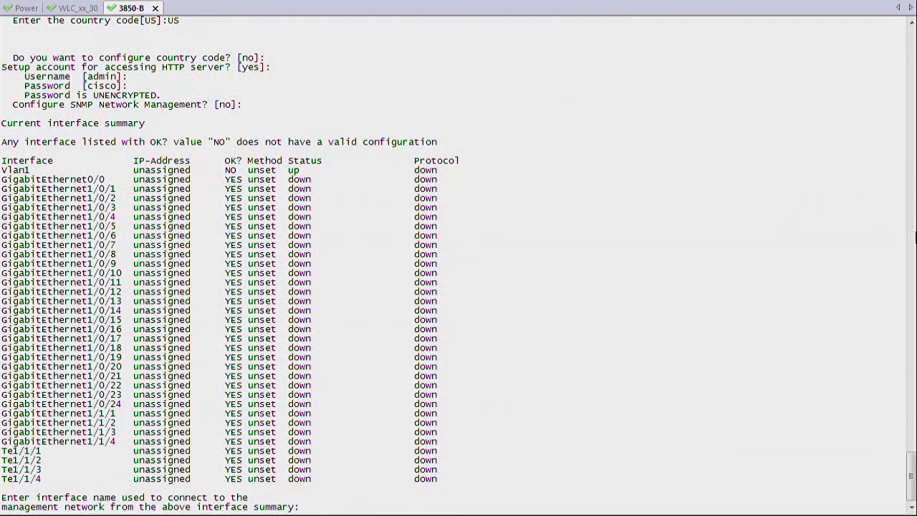
text(vlan21)
key(Return)
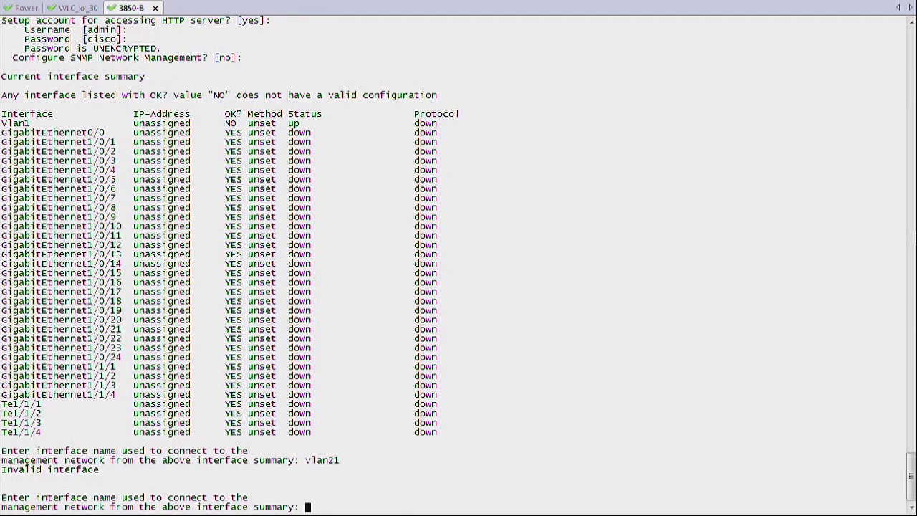
text(gi 1/0/24)
key(Return)
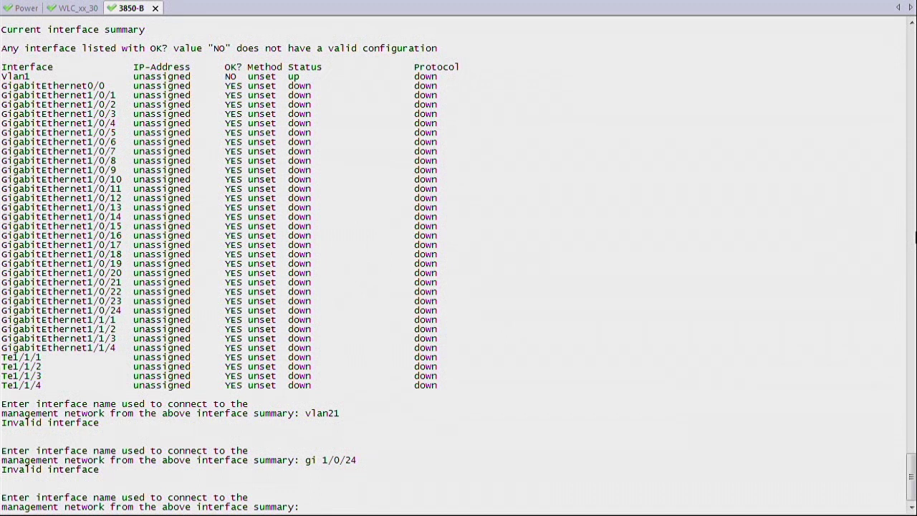
text(Gigabith)
key(BackSpace)
text(Ethernet 1/0/24)
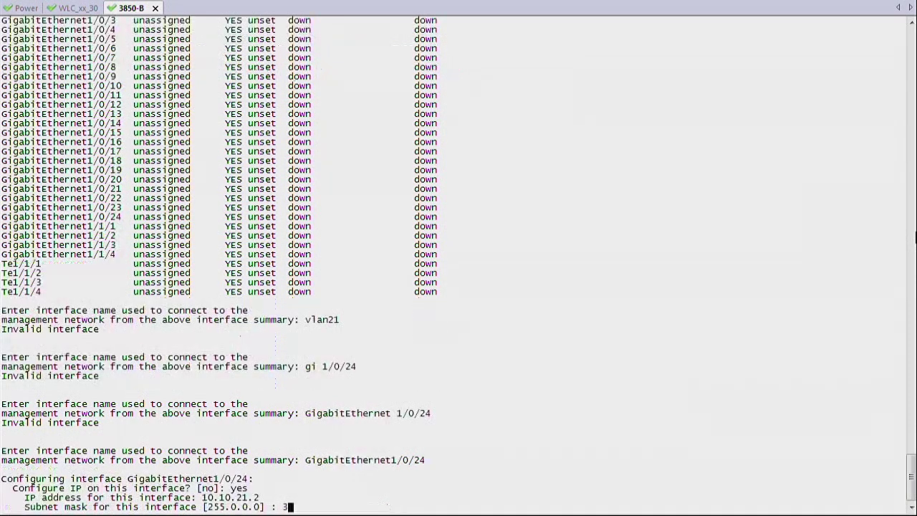
key(BackSpace)
text(255.0.0.0] : 255.255.0)
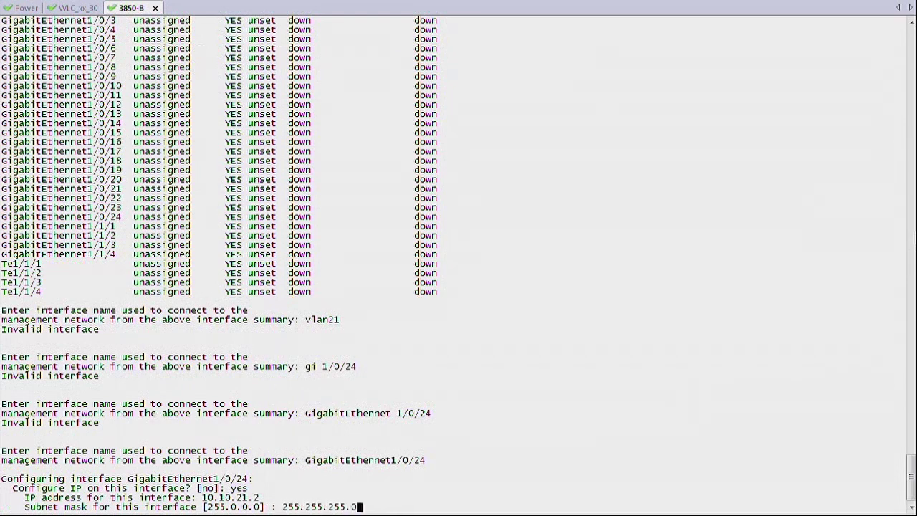
key(Return)
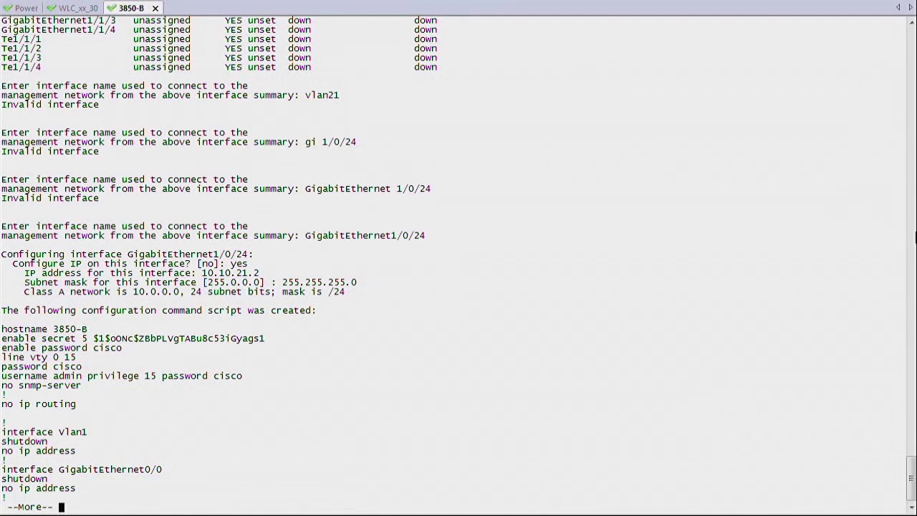
- Page through the remainder of the generated configuration script
key(space)
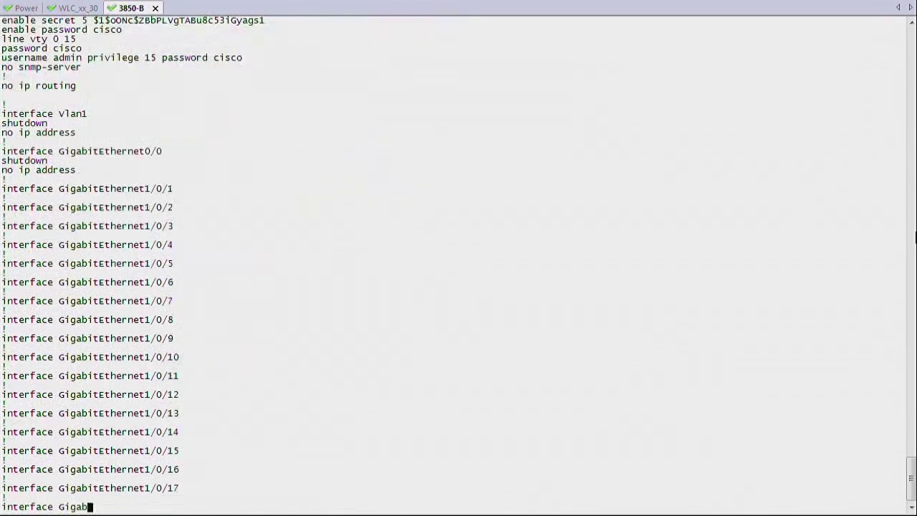
key(space)
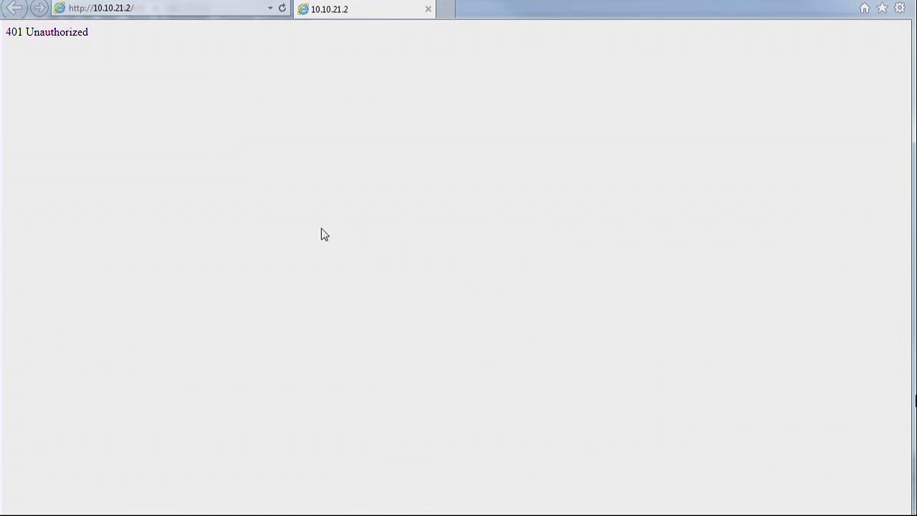
- Reload 10.10.21.2 and sign in with the switch user name and password
click(282, 8)
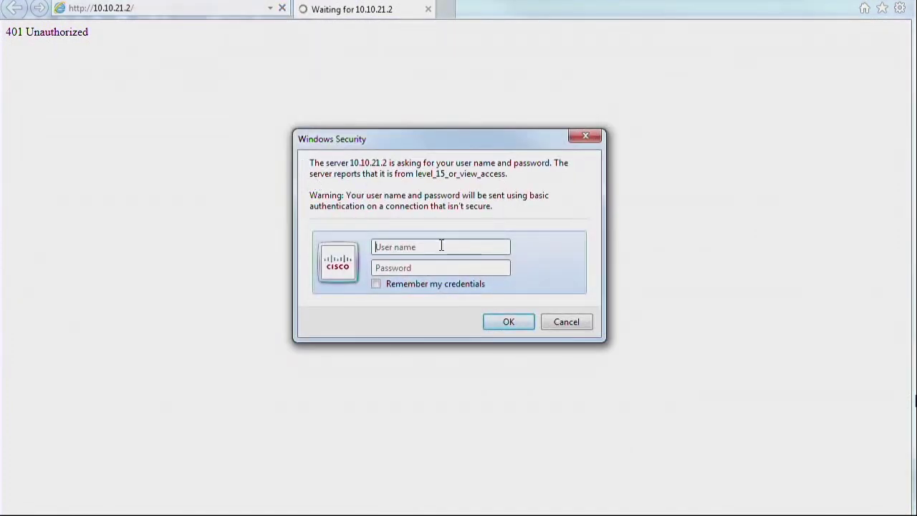
click(441, 246)
text(cisco)
key(Tab)
text(cisco)
key(Return)
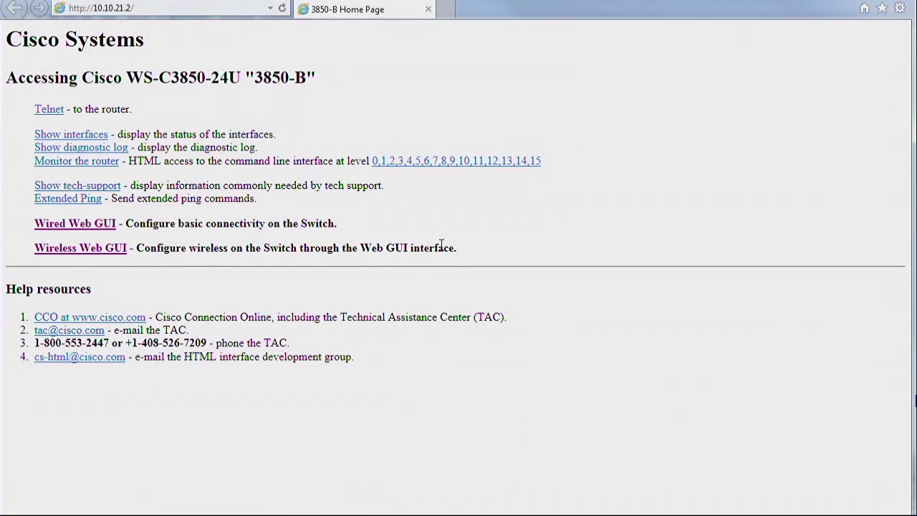
- Open the Wired Web GUI past the certificate warning, log in, and expand Configure
click(100, 228)
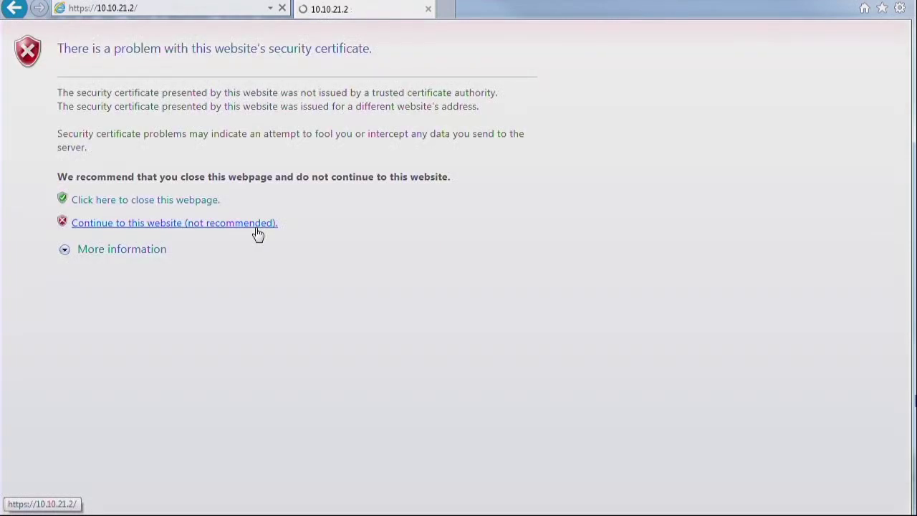
click(256, 230)
text(cisco)
key(Tab)
text(cisco)
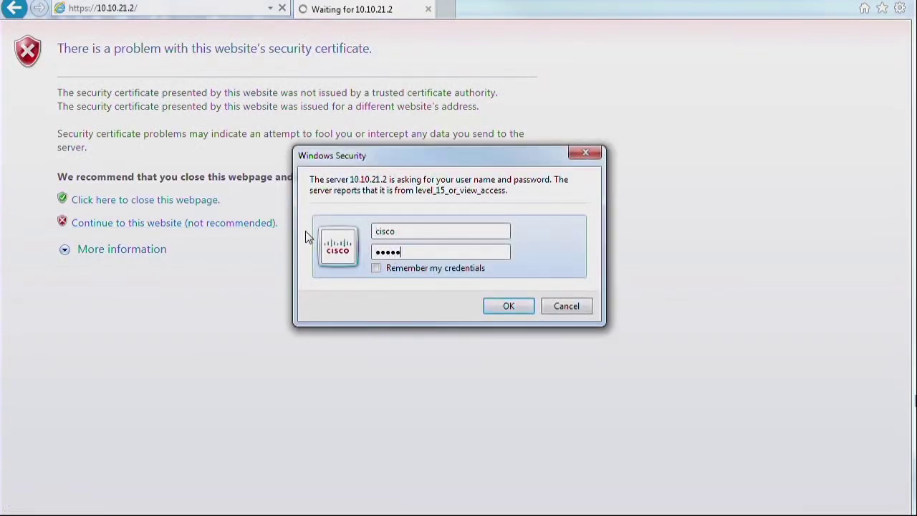
key(Return)
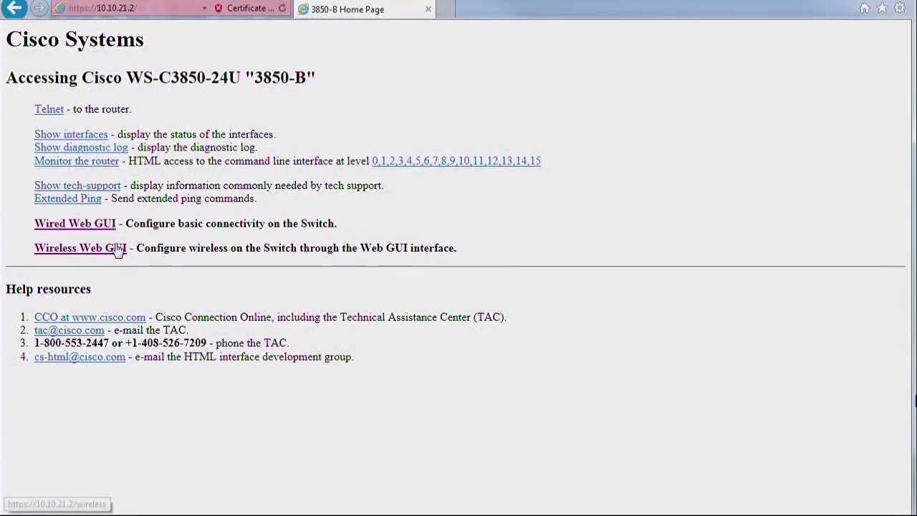
click(109, 230)
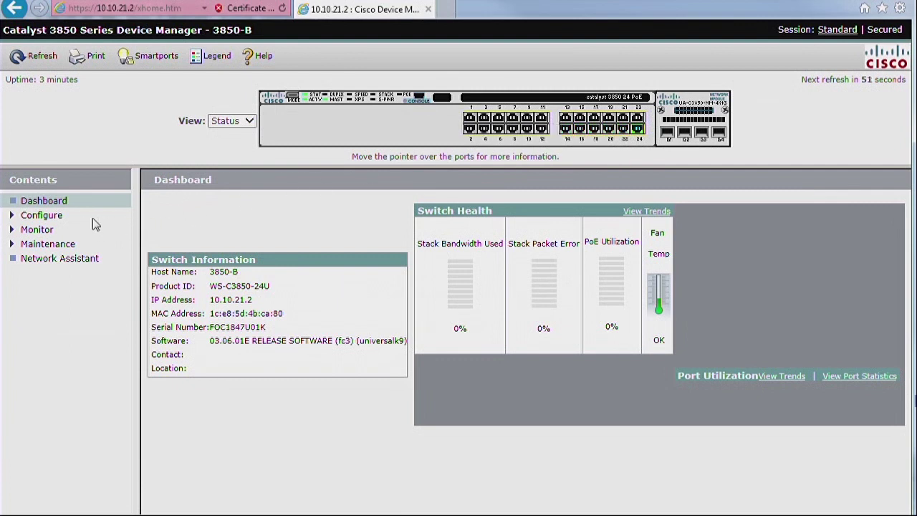
click(43, 216)
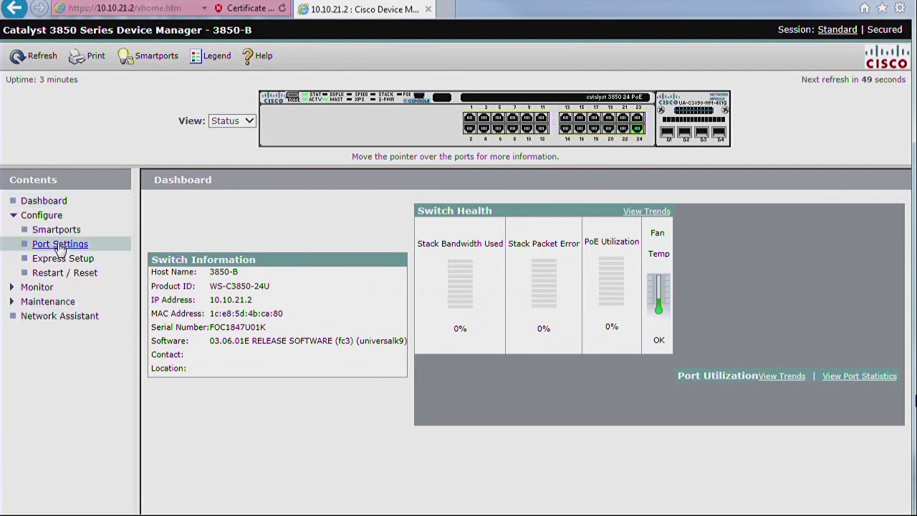
- View Port Settings, then return to the 3850-B home page from the Back history
click(60, 245)
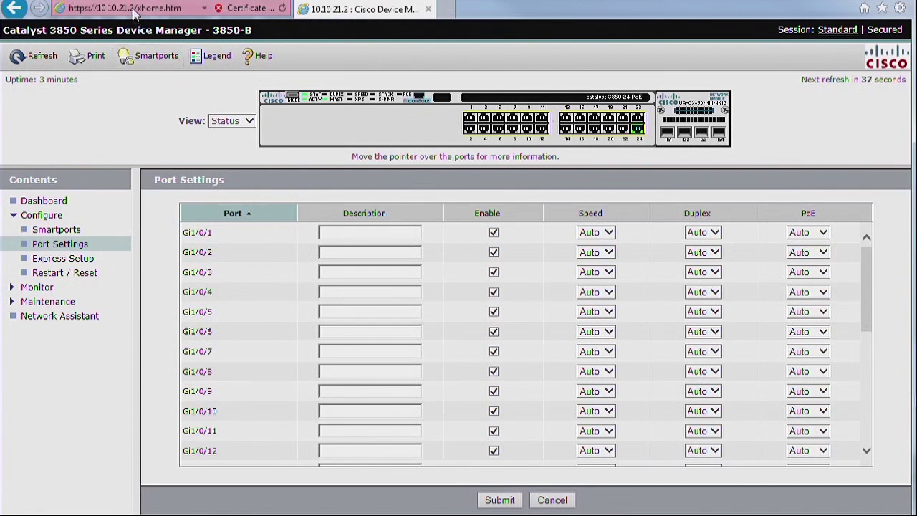
right_click(14, 12)
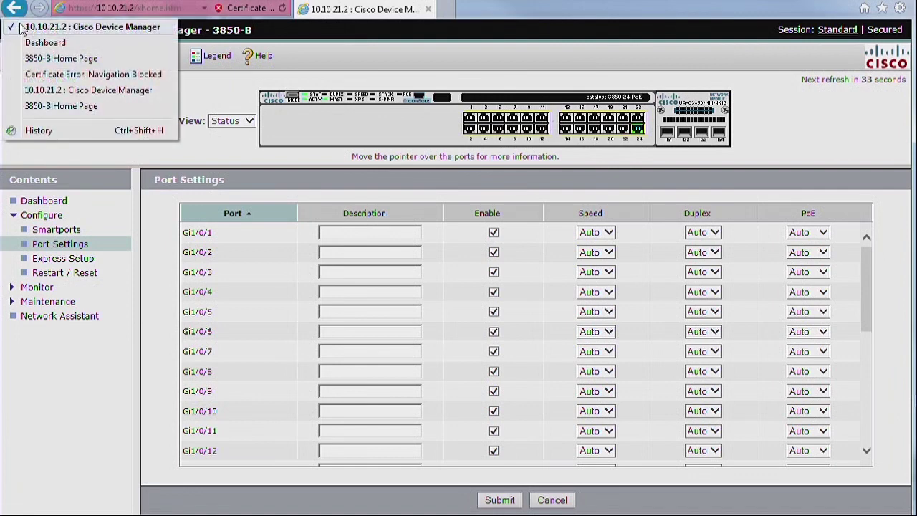
click(30, 58)
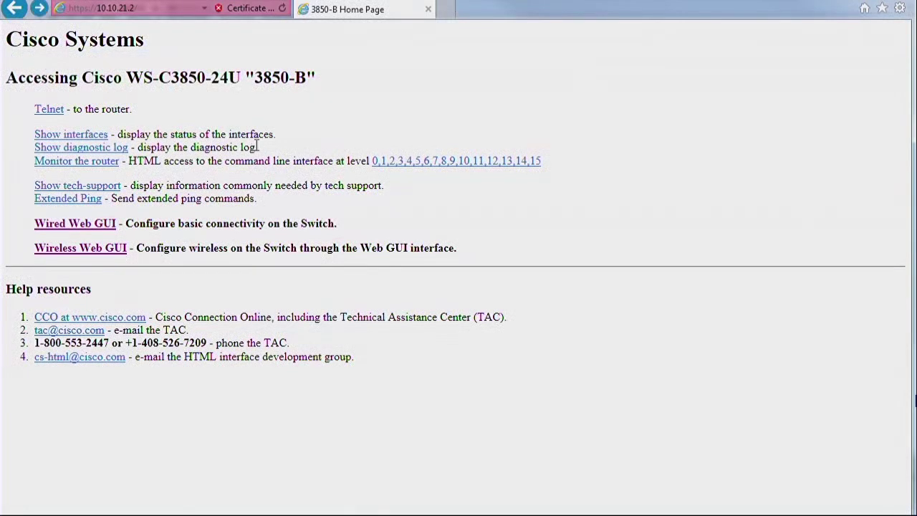
click(104, 261)
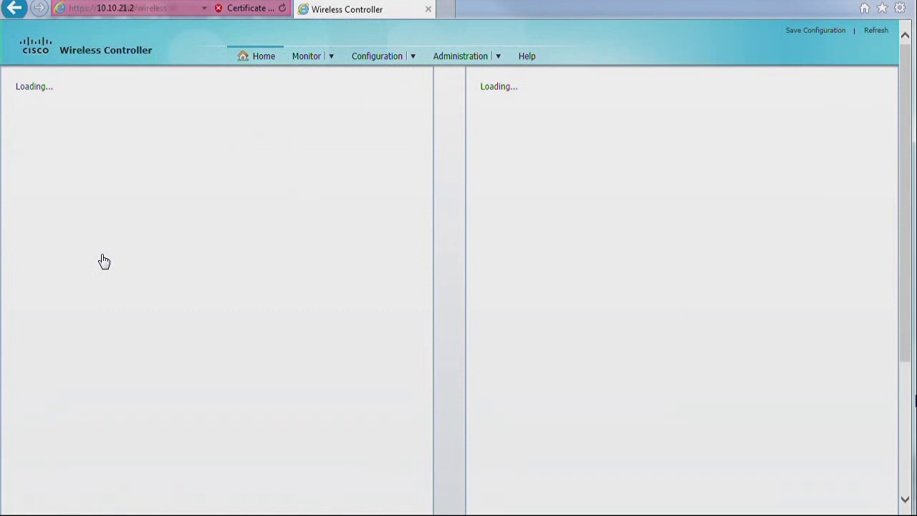
- Start the setup Wizard from the Configuration menu, landing on its Admin User step
click(410, 60)
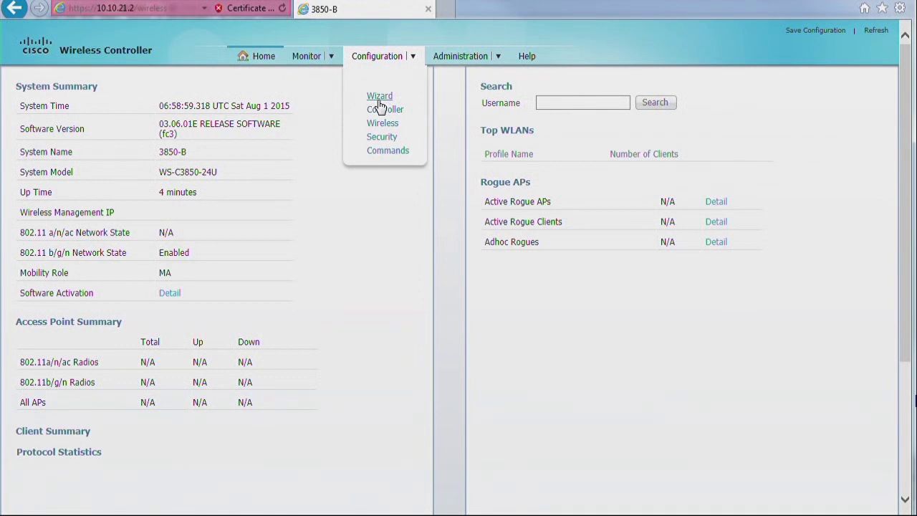
click(379, 98)
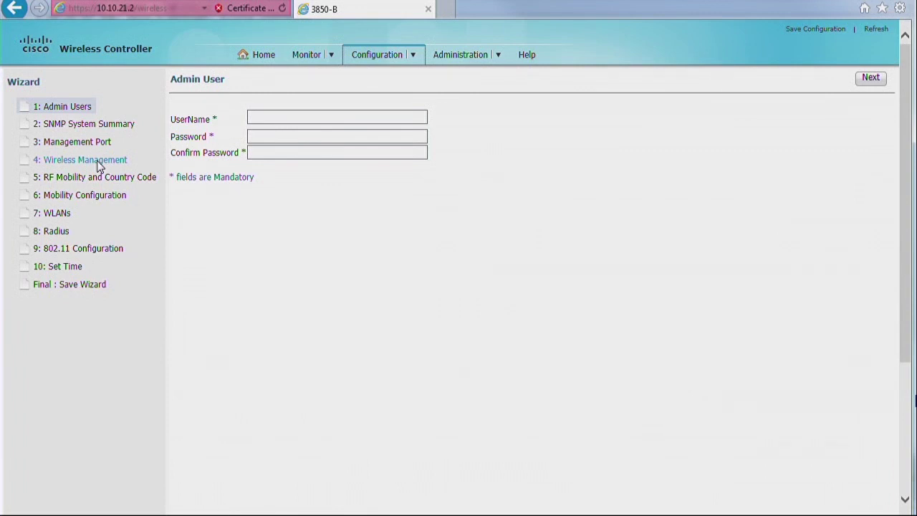
- Create the admin user with the saved username and password
click(335, 116)
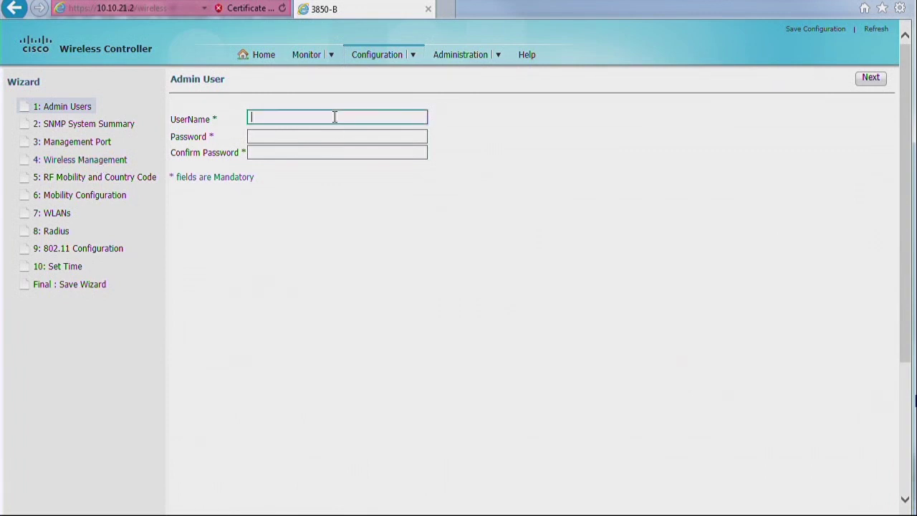
click(329, 130)
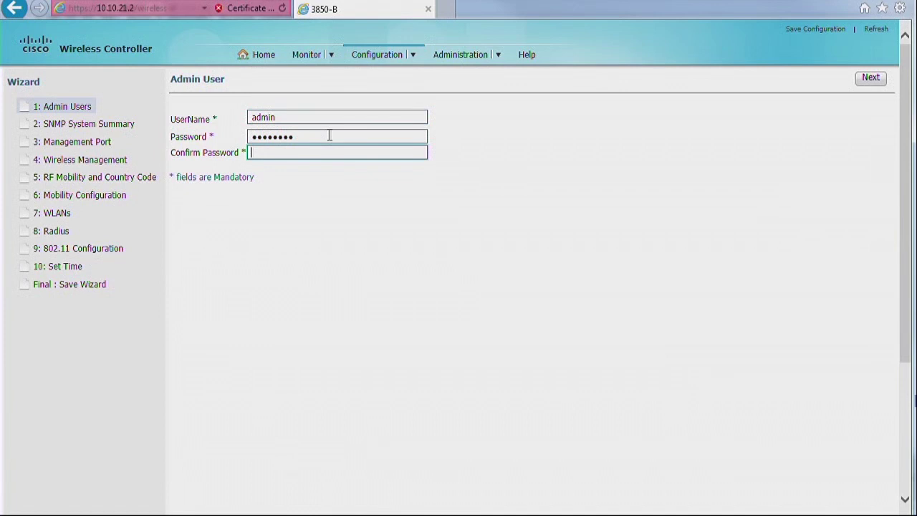
text(********)
click(860, 87)
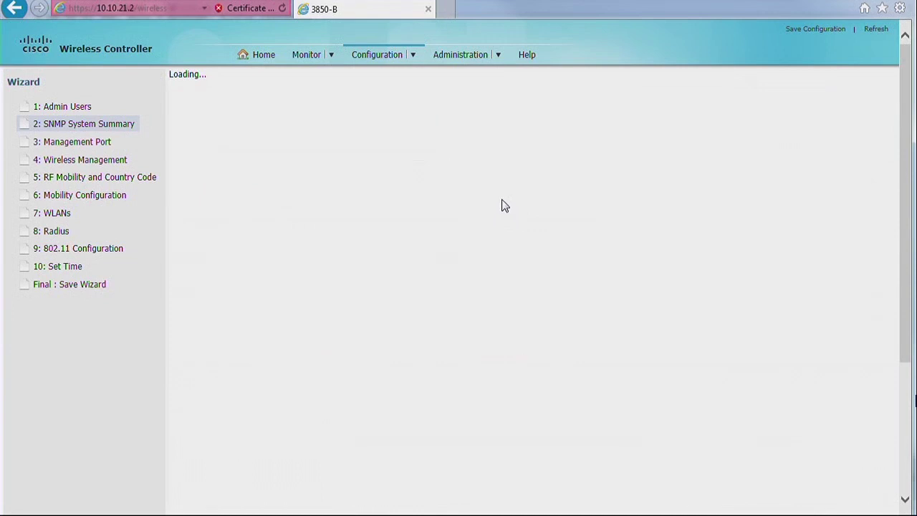
- Set SNMP Location to 'lab' and Contact to 'cisco', clearing the mandatory-fields warning
click(870, 80)
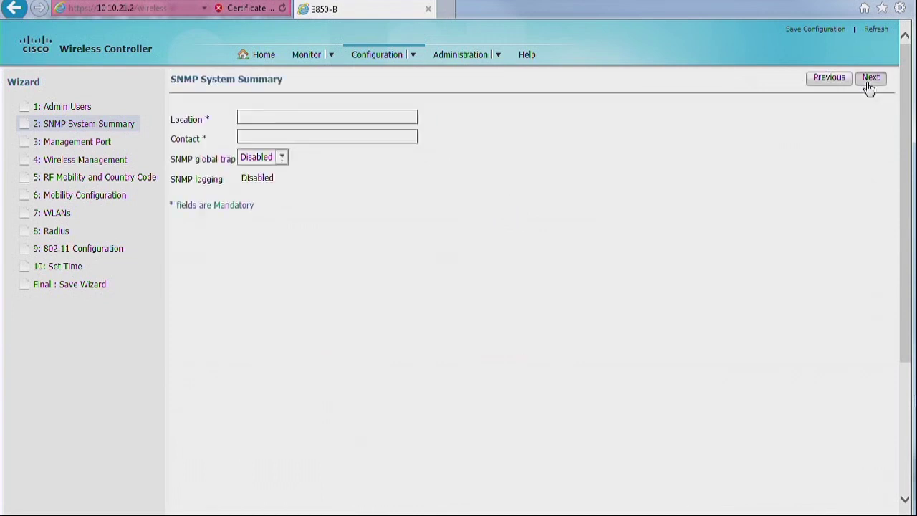
click(548, 354)
click(377, 117)
text(lab)
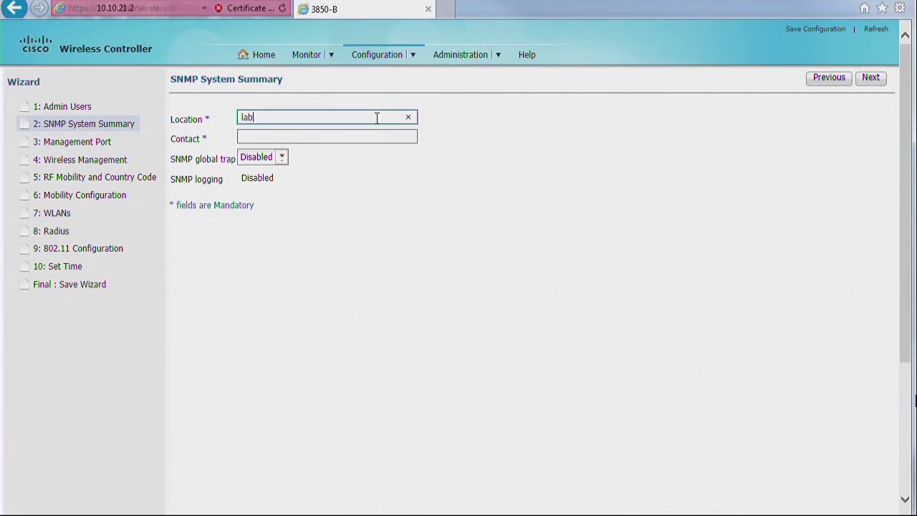
key(Tab)
text(cisco)
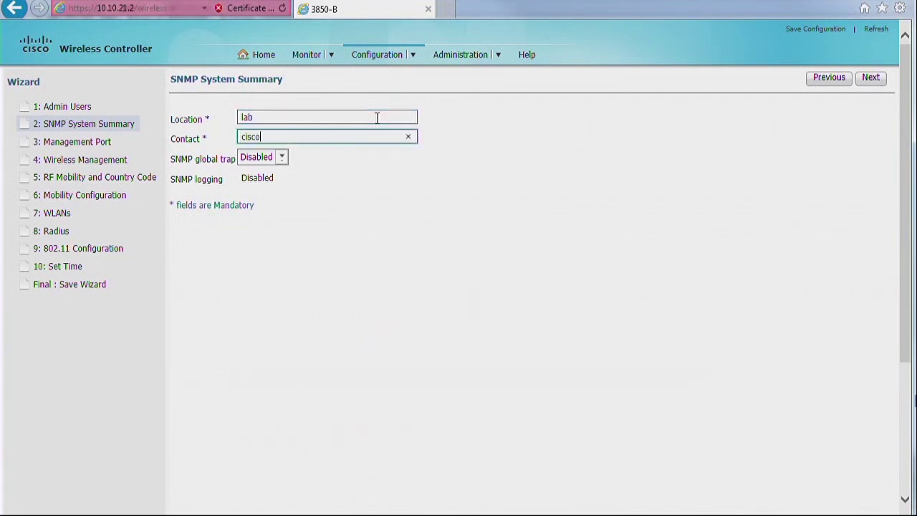
click(870, 85)
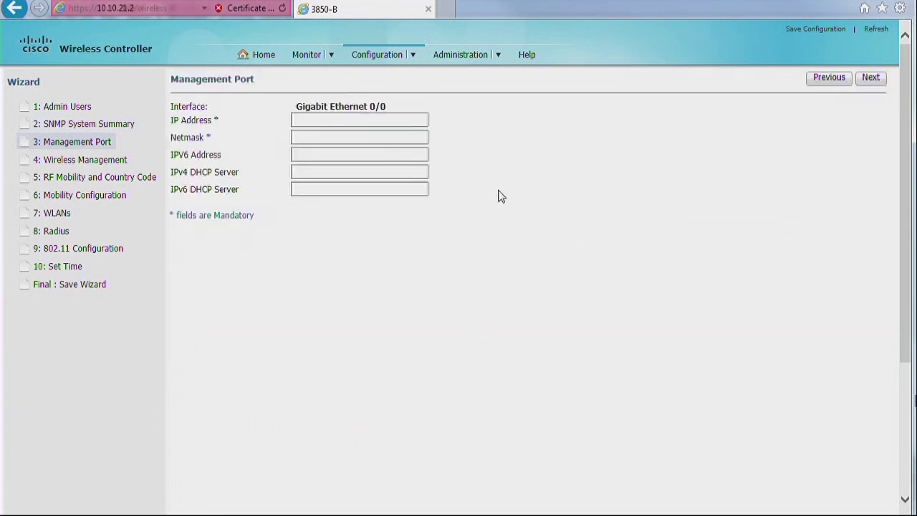
- Set the management port to 192.168.1.1 with netmask 255.255.255.0
click(416, 122)
text(192.168.1.1)
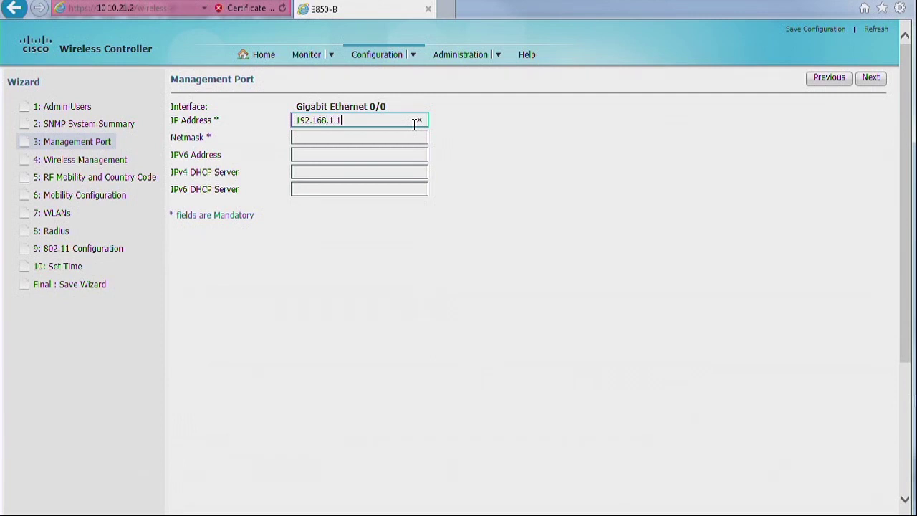
key(Tab)
text(255.2)
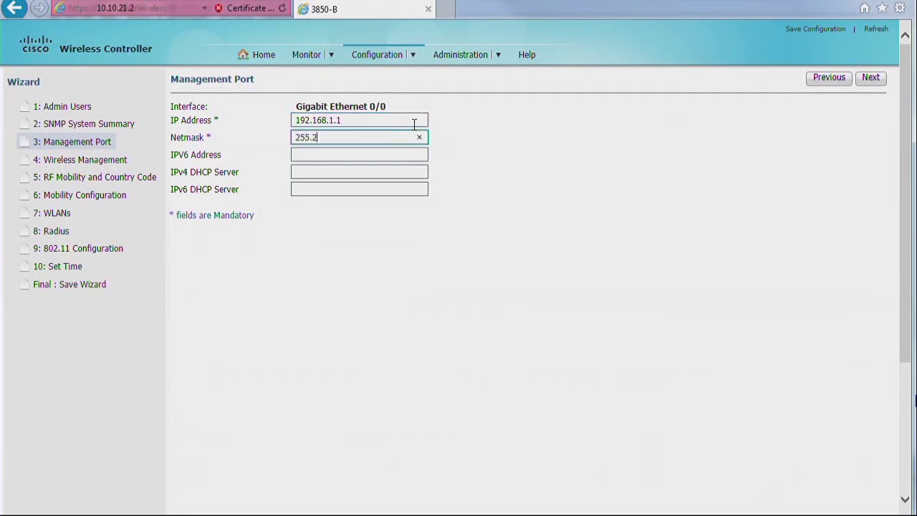
text(55.255.0)
key(Return)
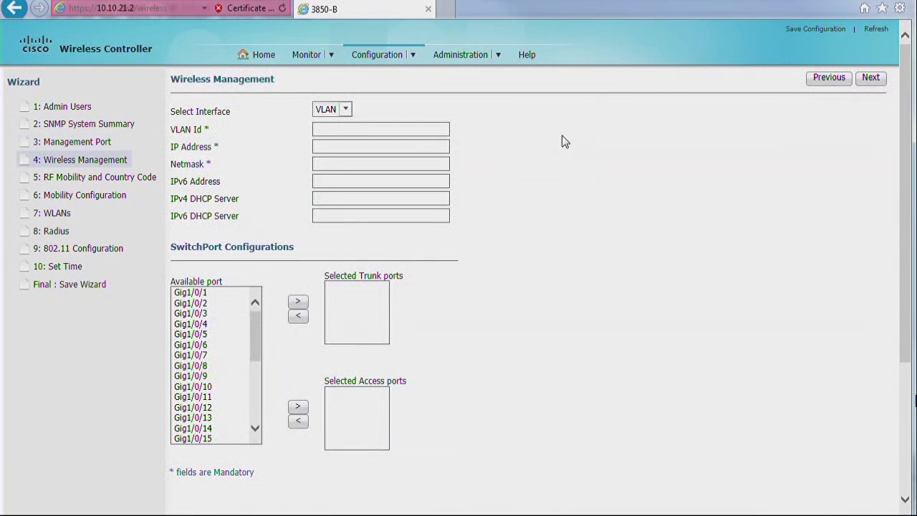
- Define wireless VLAN 21 with IP 10.10.21.2 and netmask 255.255.255.0
click(368, 129)
drag(198, 76, 248, 74)
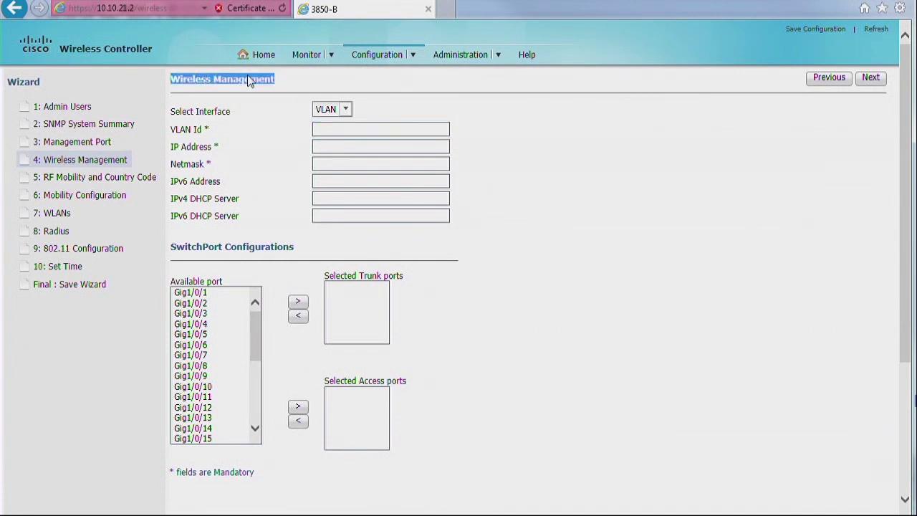
click(345, 130)
text(21)
key(Tab)
text(10.10.21.2)
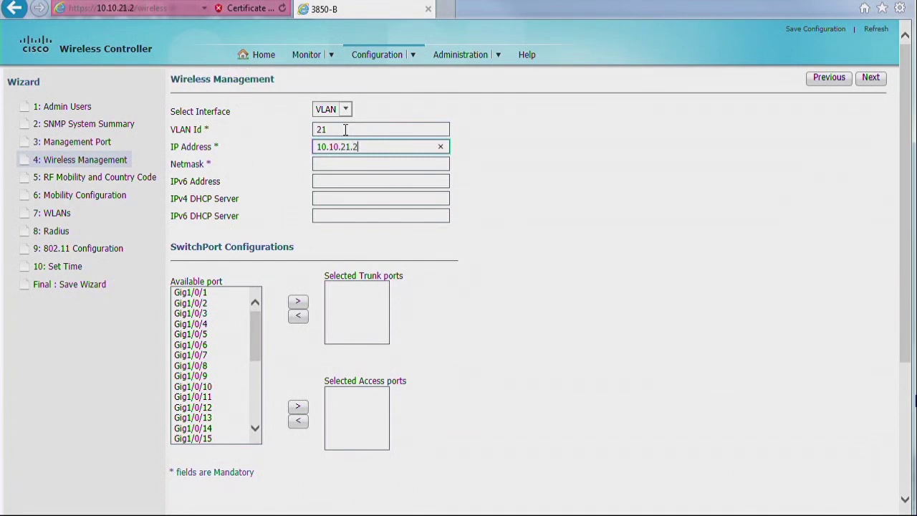
key(Tab)
text(255.)
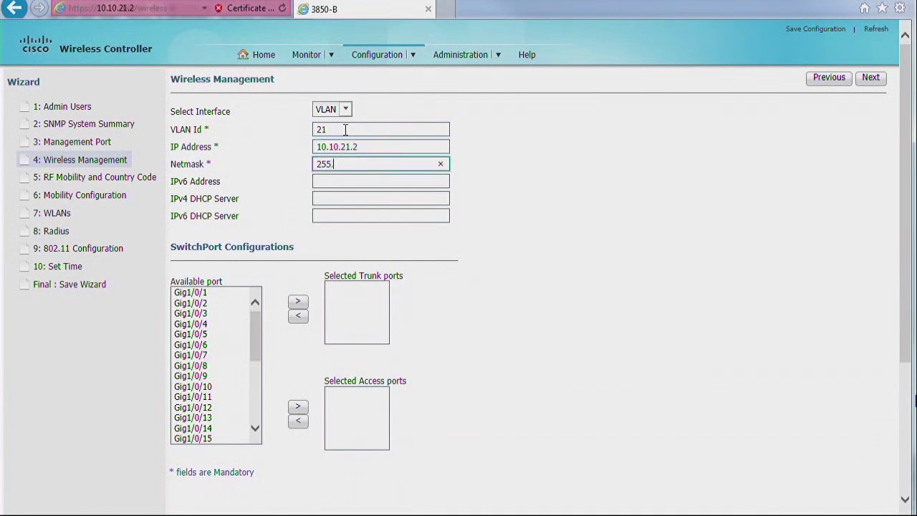
text(255.255.0)
- Assign Gig1/0/24 as the trunk port and Gig1/0/3 as the access port
drag(253, 328, 256, 396)
click(223, 354)
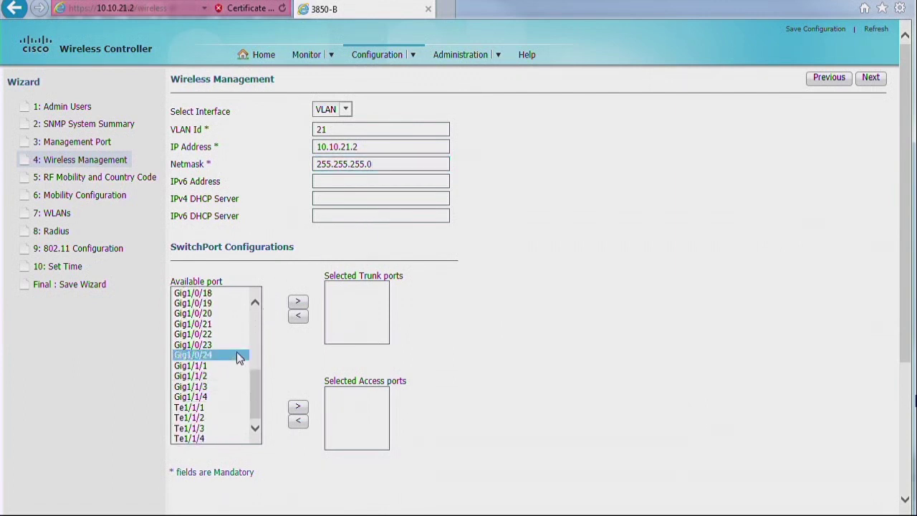
click(298, 301)
drag(255, 396, 255, 334)
click(208, 313)
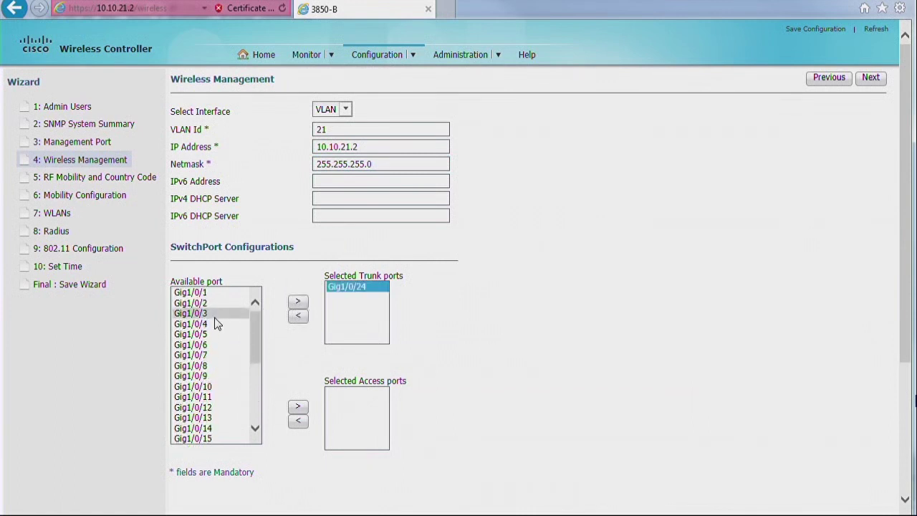
click(298, 406)
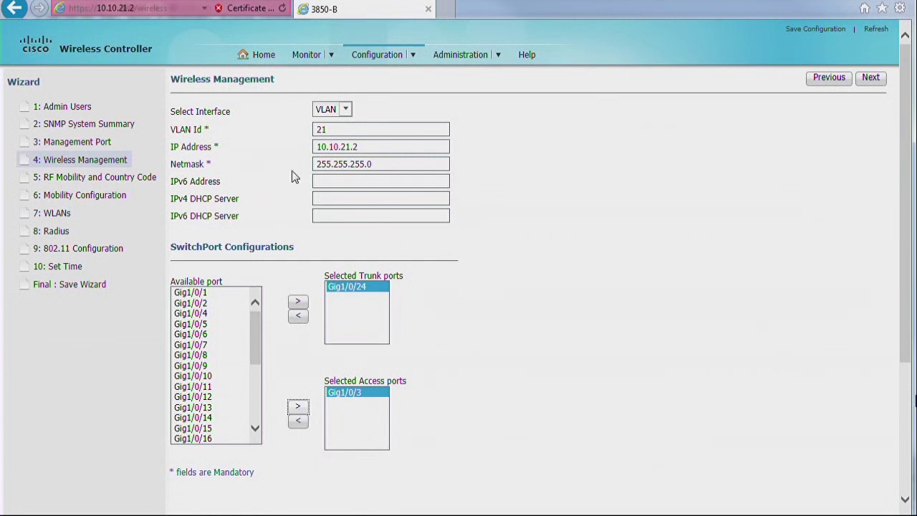
- Keep the RF Mobility name 'default' and country US
click(334, 132)
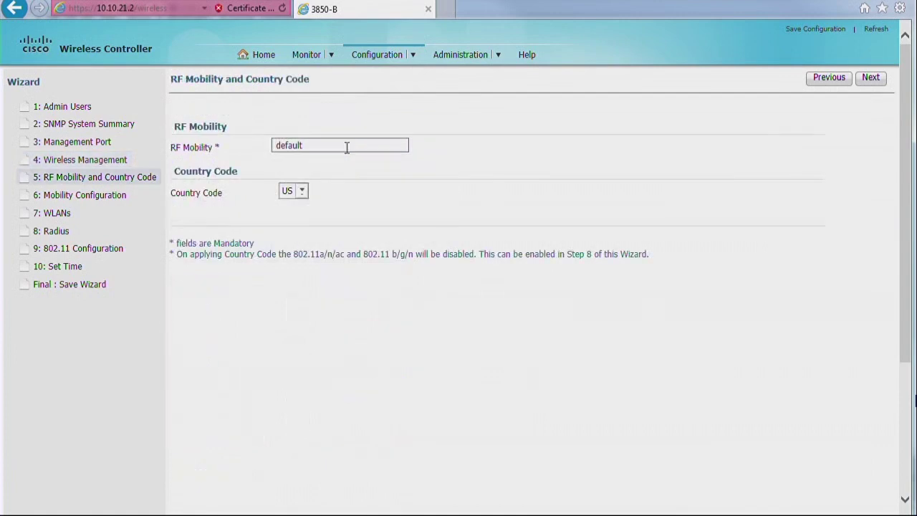
click(347, 147)
drag(340, 147, 273, 163)
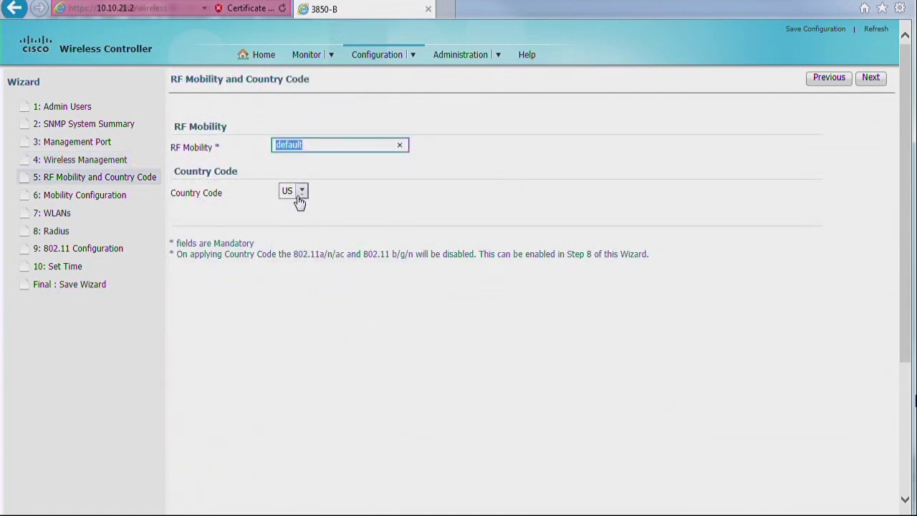
click(871, 79)
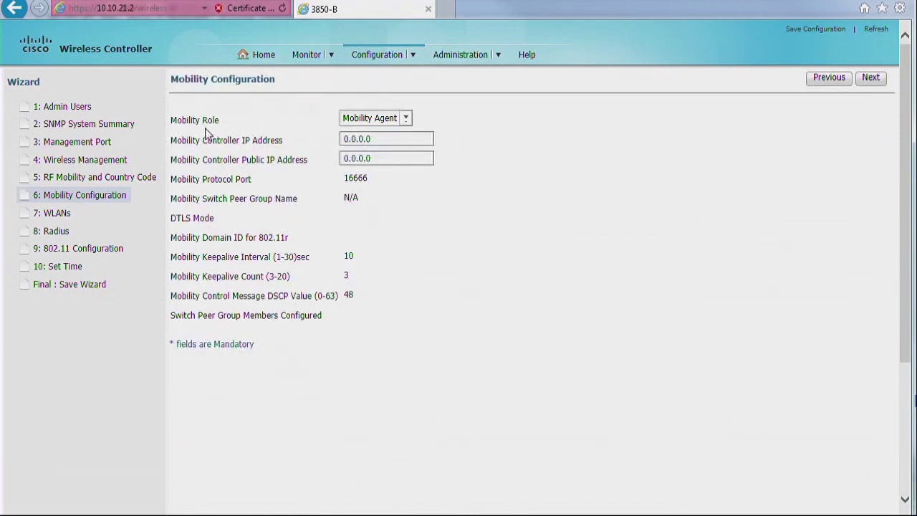
- Keep the Mobility Agent role and set the mobility controller IP to 10.10.21.6
click(404, 123)
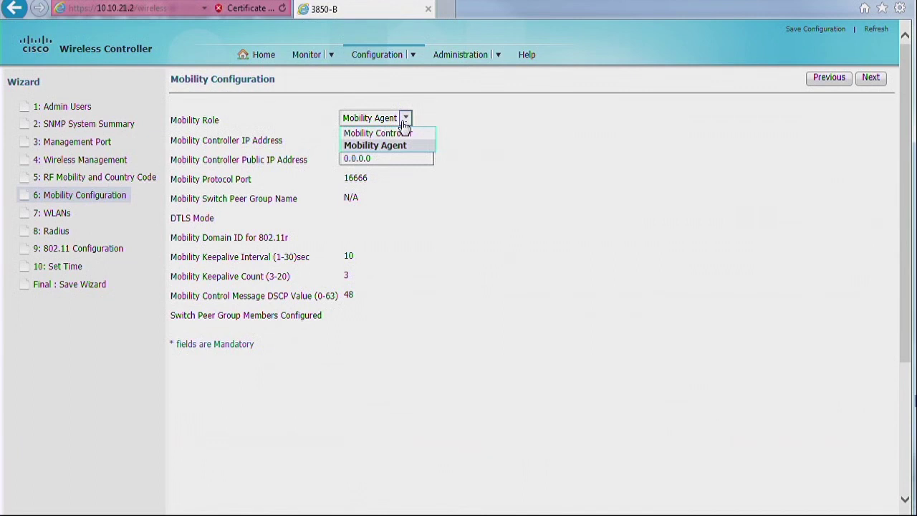
click(238, 141)
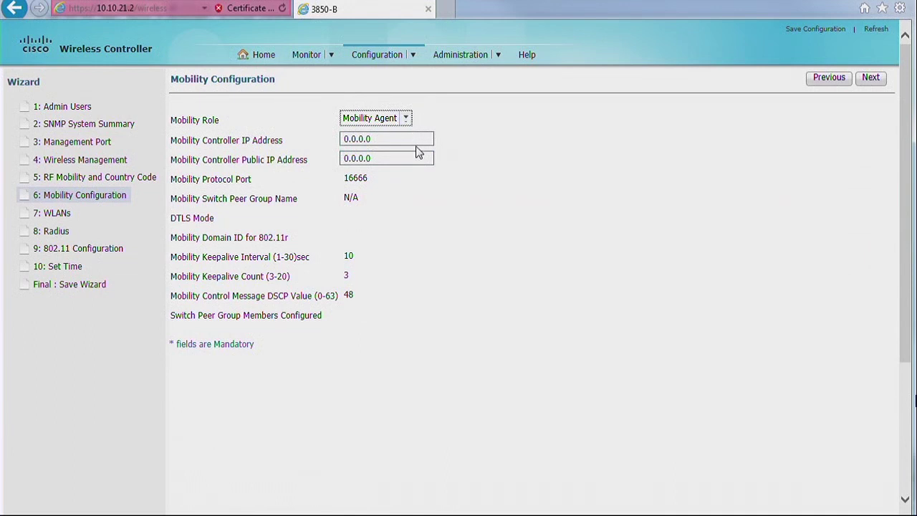
click(388, 139)
drag(384, 138, 328, 141)
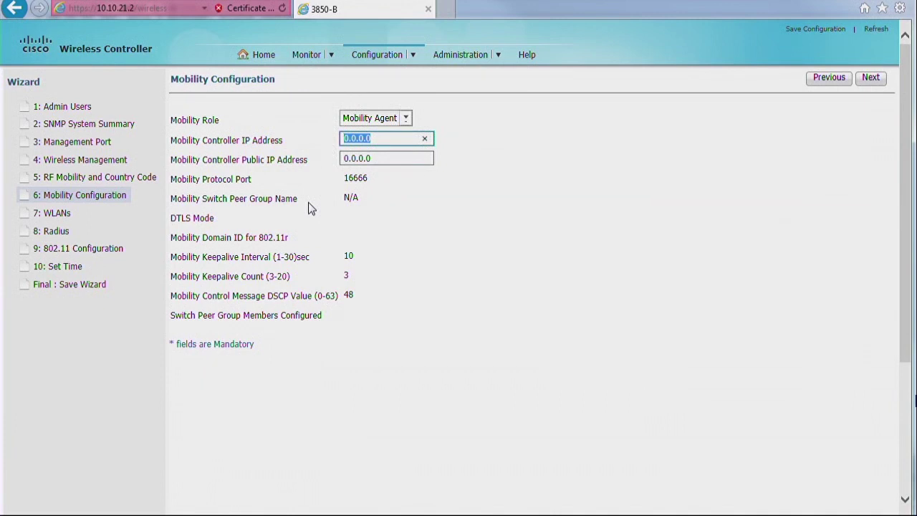
text(10.10.21.6)
click(867, 81)
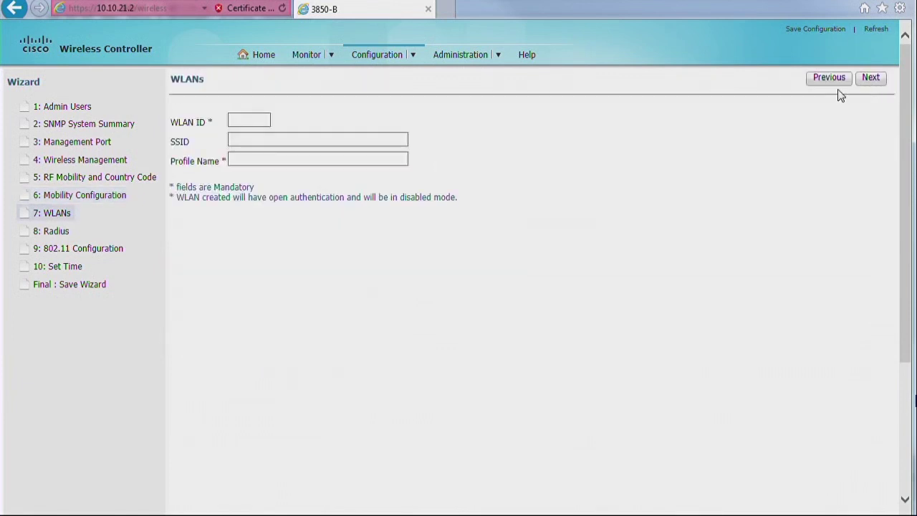
- Create WLAN ID 1 with SSID and profile name 'test1'
click(258, 122)
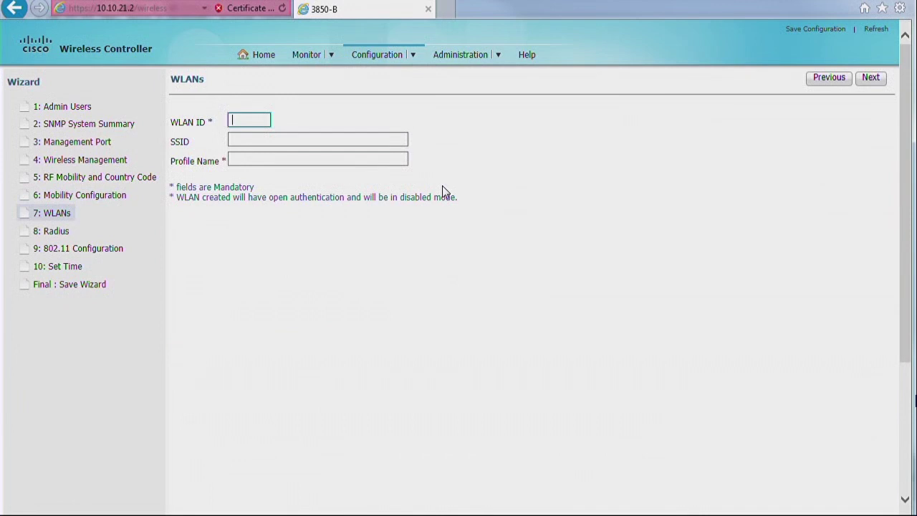
text(1)
key(Tab)
text(test1)
click(350, 159)
text(test1)
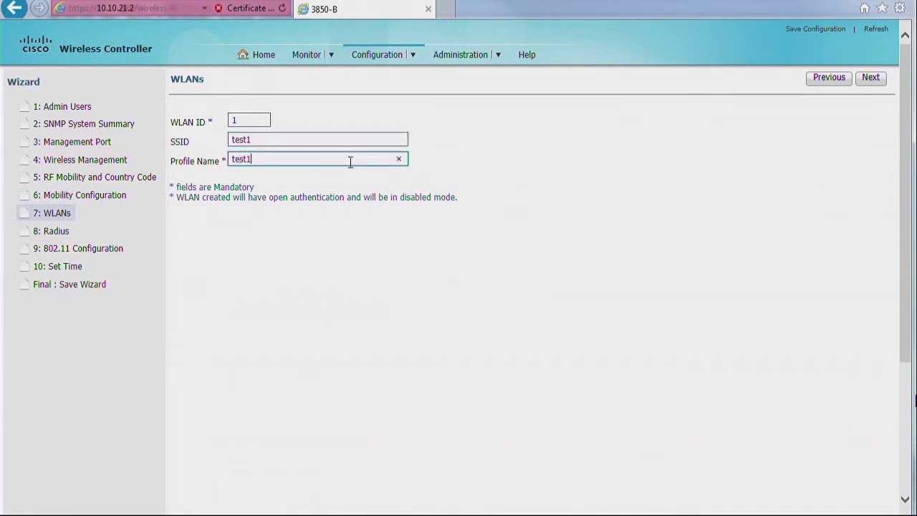
click(867, 80)
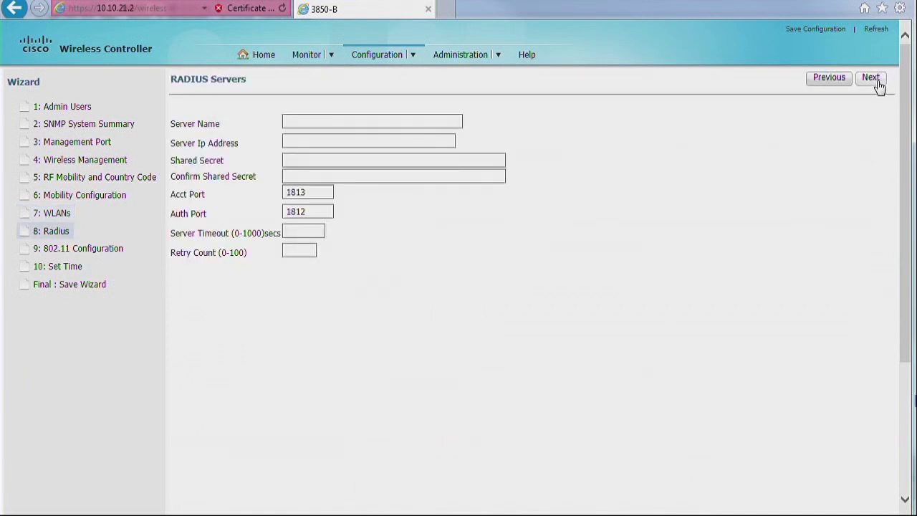
- Skip RADIUS setup and enable the 802.11 a/n/ac radio
click(875, 83)
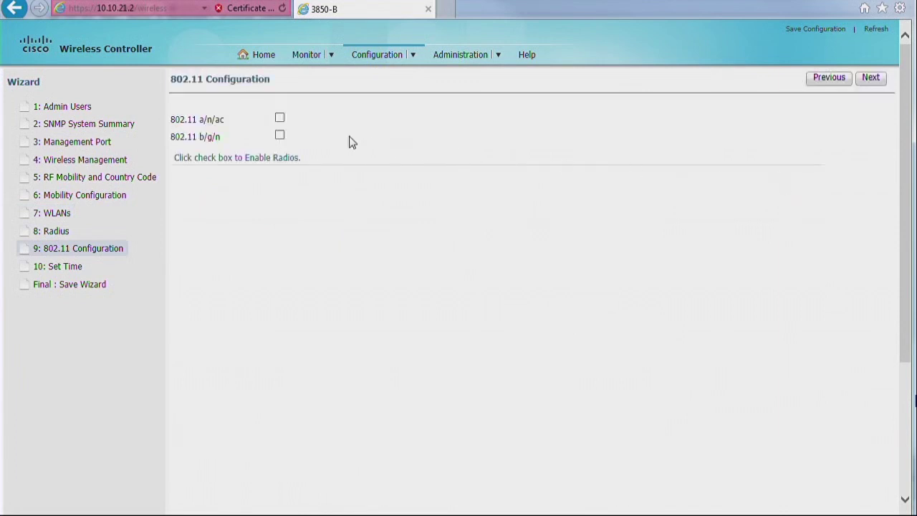
click(280, 119)
click(872, 78)
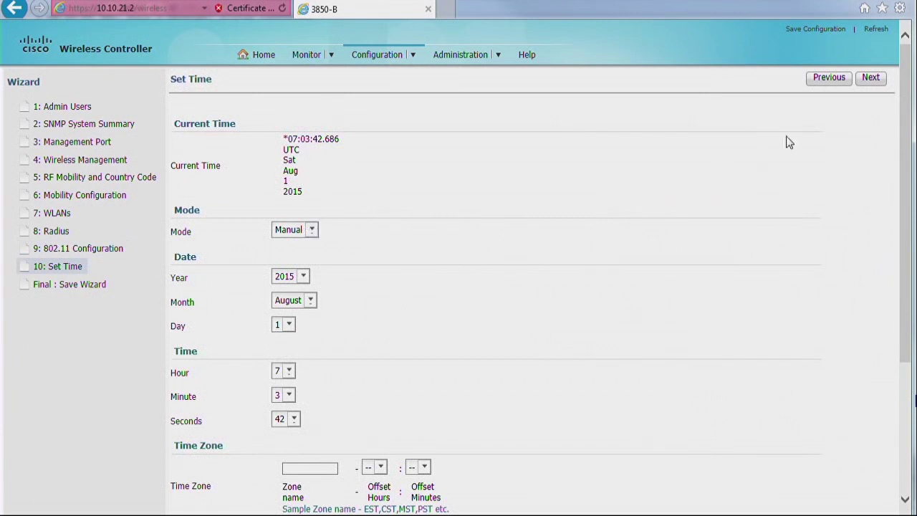
- Accept the manual time 7:3:42 1/August/2015 and apply the Save Wizard summary
click(871, 78)
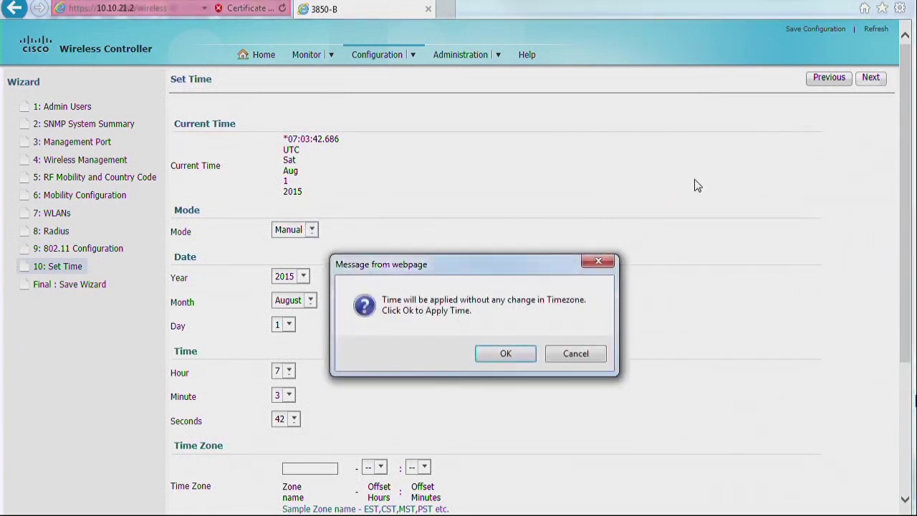
click(506, 353)
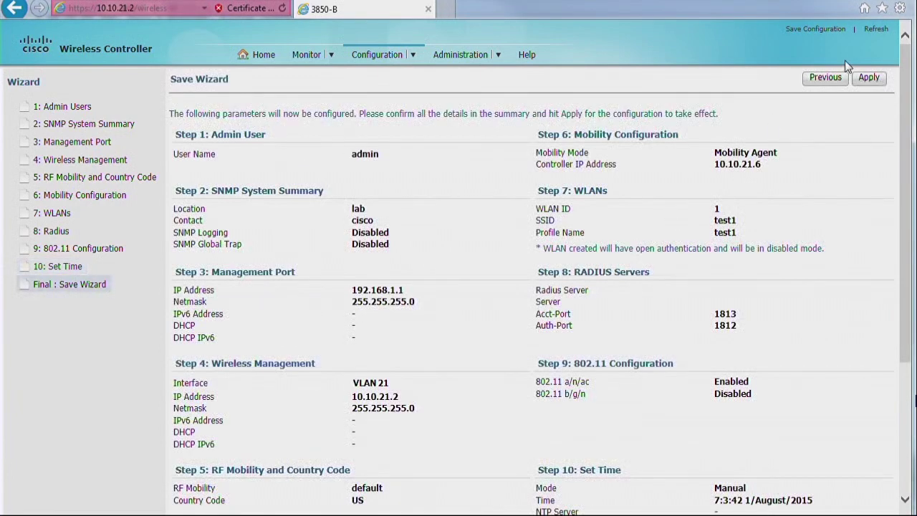
click(869, 79)
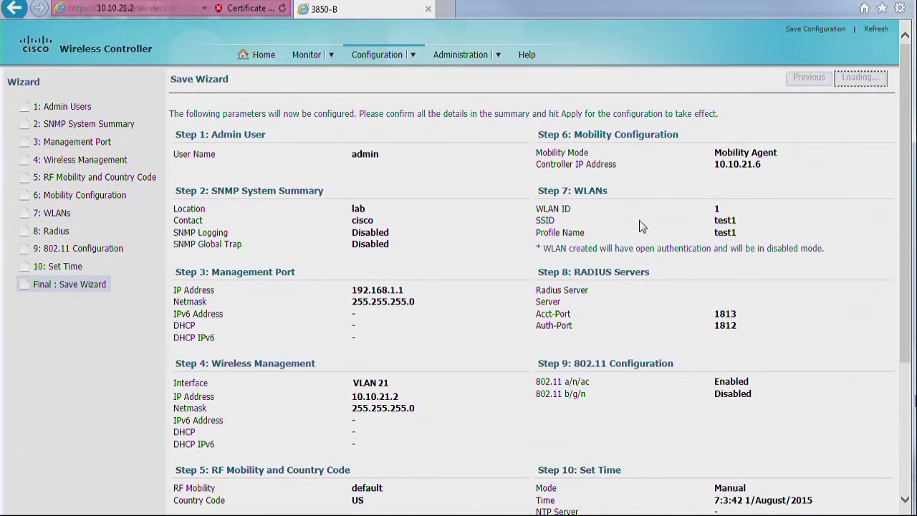